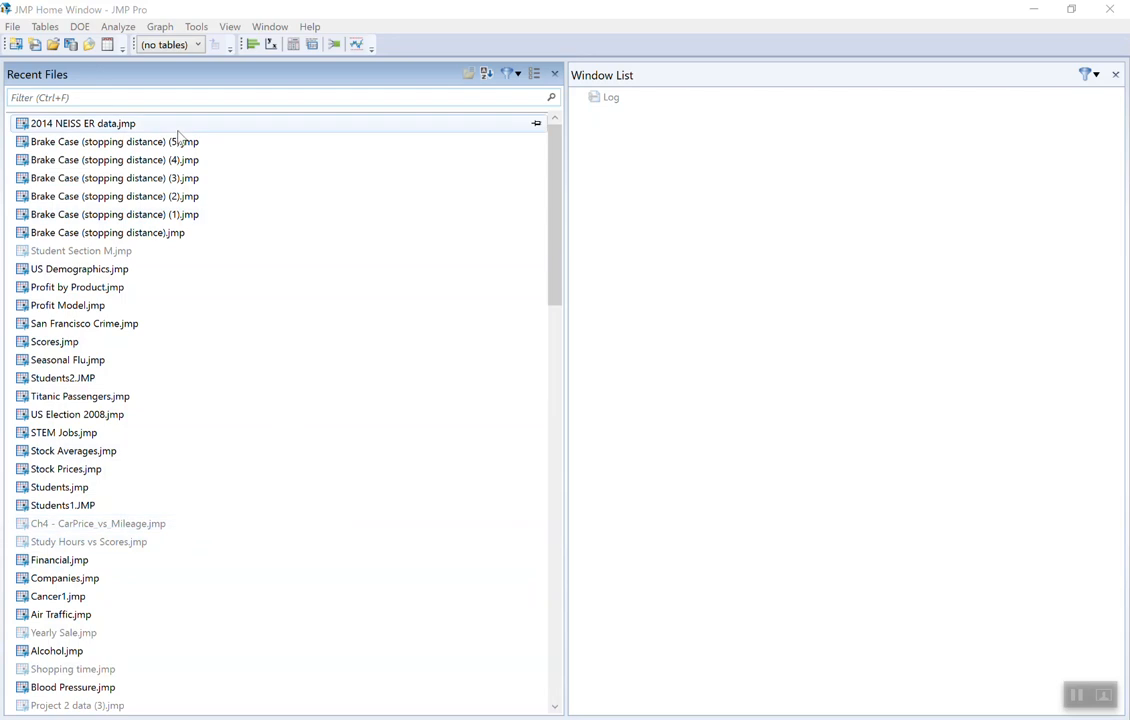
- Open the Brake Case (stopping distance) (5).jmp data table and create a Distribution report for the Stopping Distance (ft) column
double_click(47, 147)
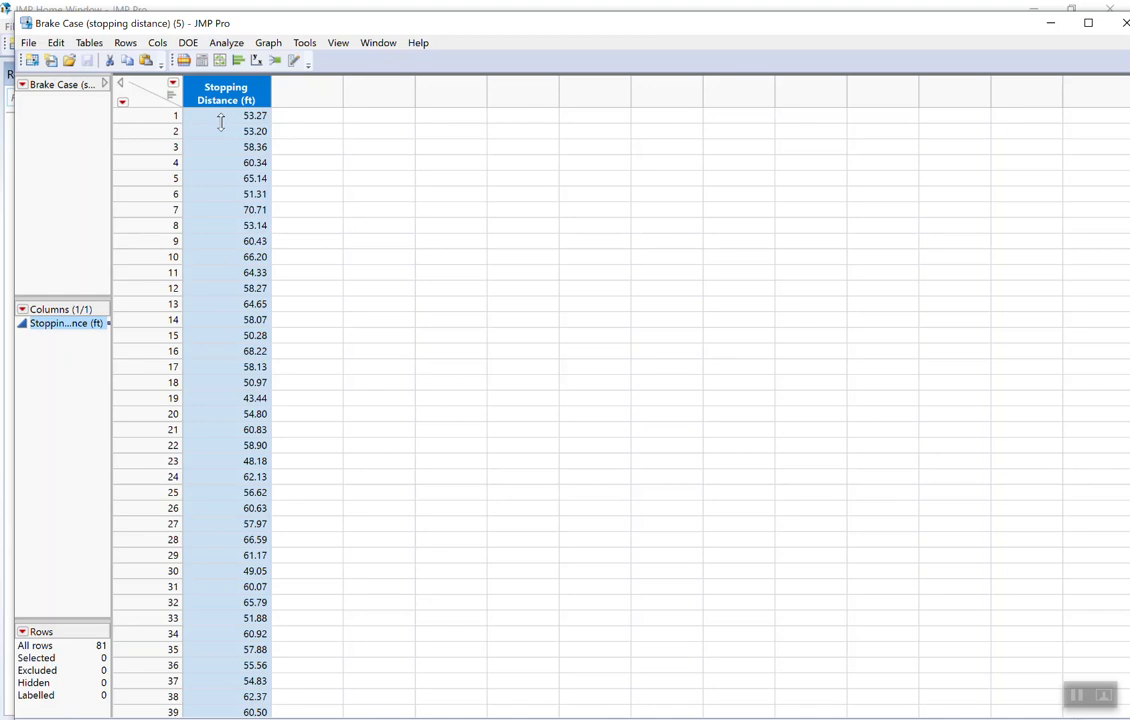
left_click(229, 46)
left_click(157, 66)
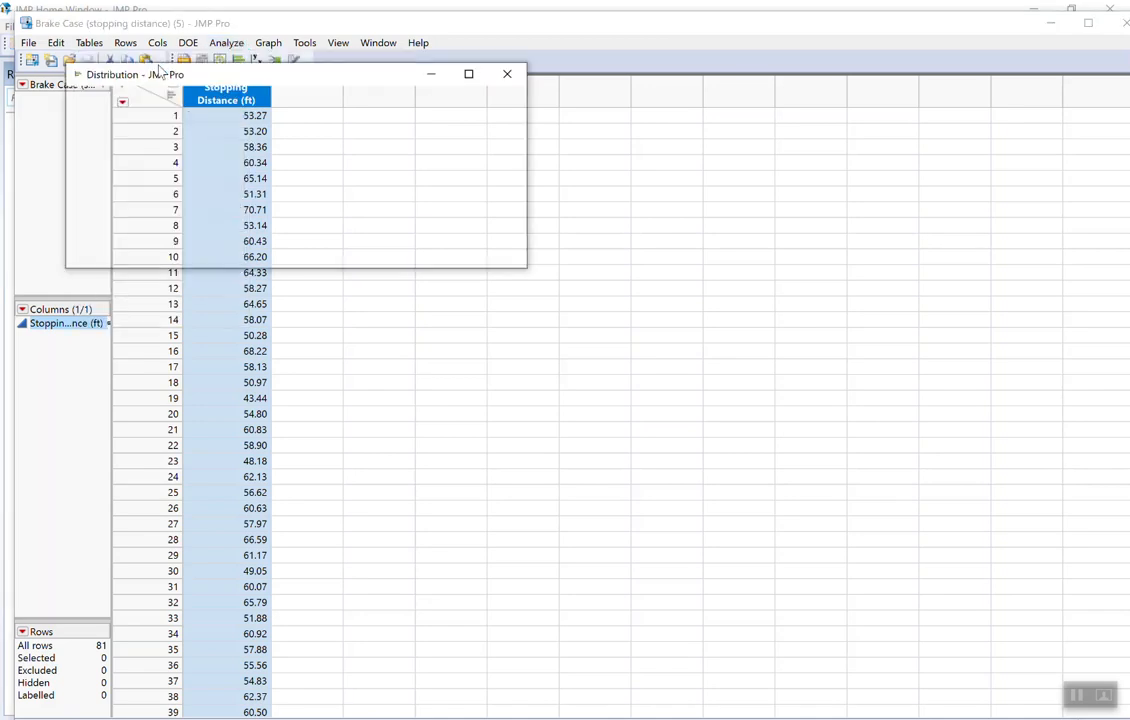
left_click_drag(153, 140, 388, 133)
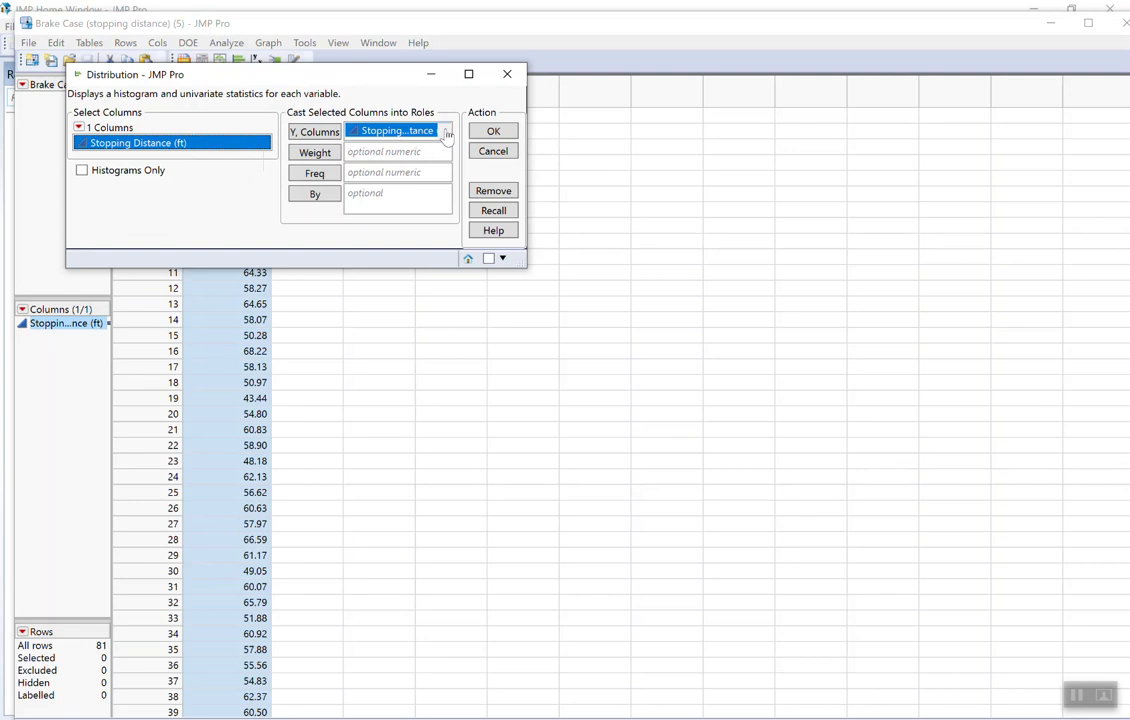
left_click(495, 131)
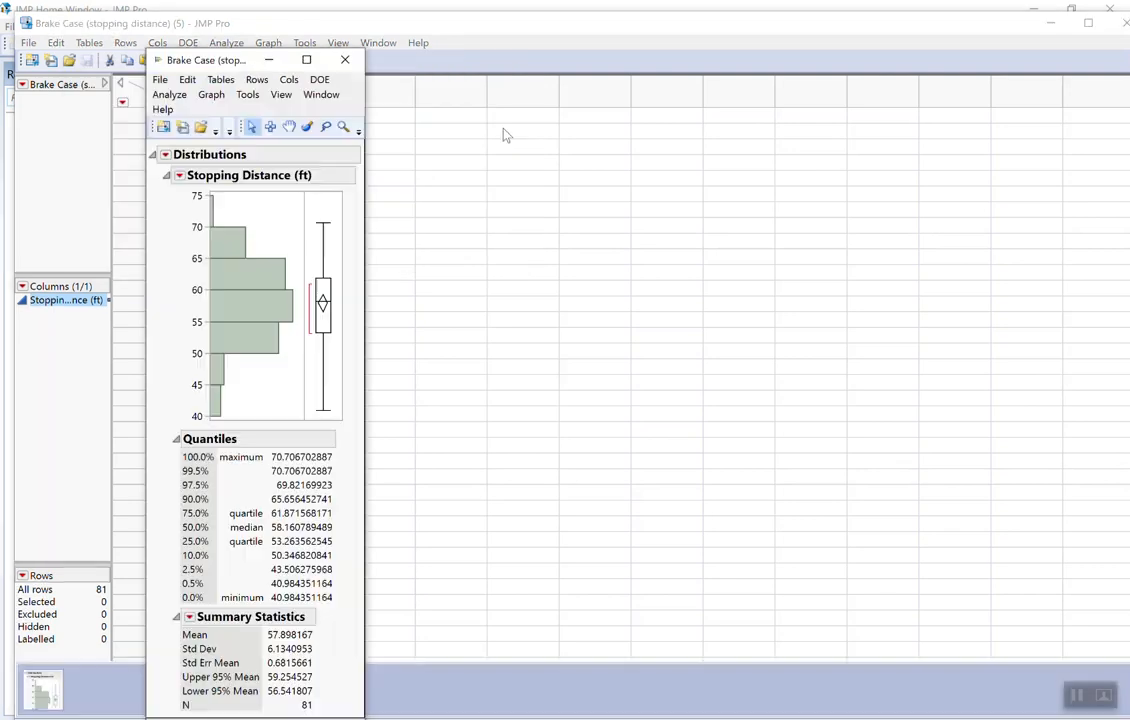
left_click_drag(240, 66, 488, 54)
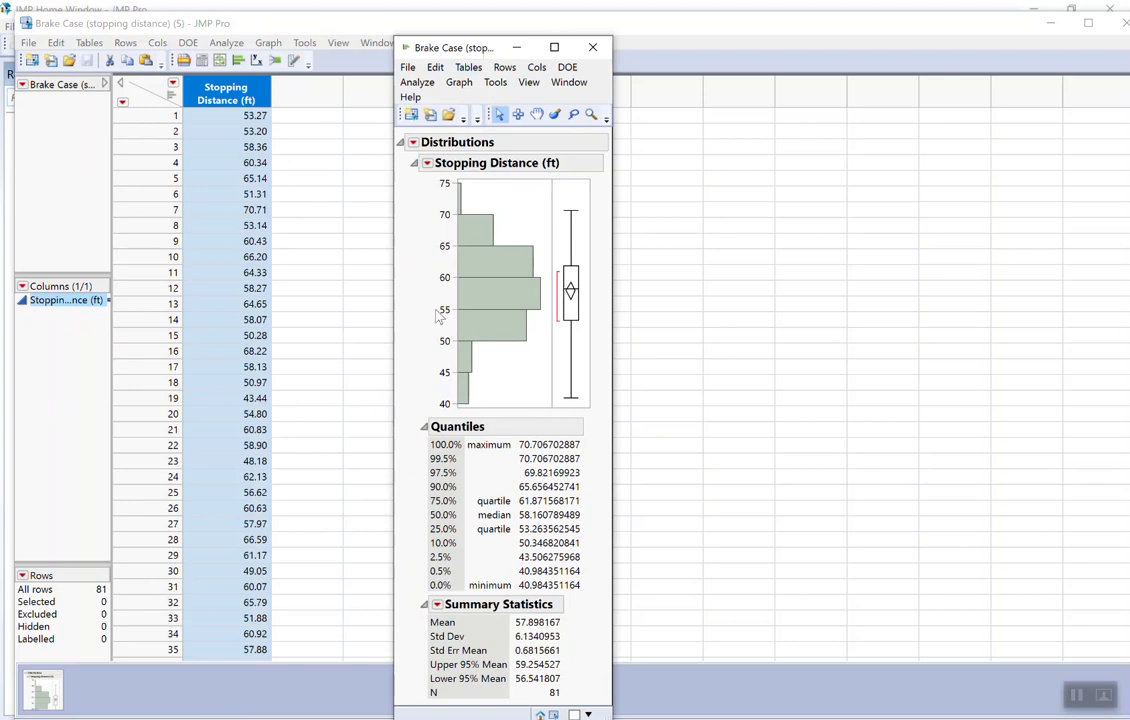
- Stack the Stopping Distance distribution report so the histogram is horizontal, and reposition the report window over the data table
left_click(413, 143)
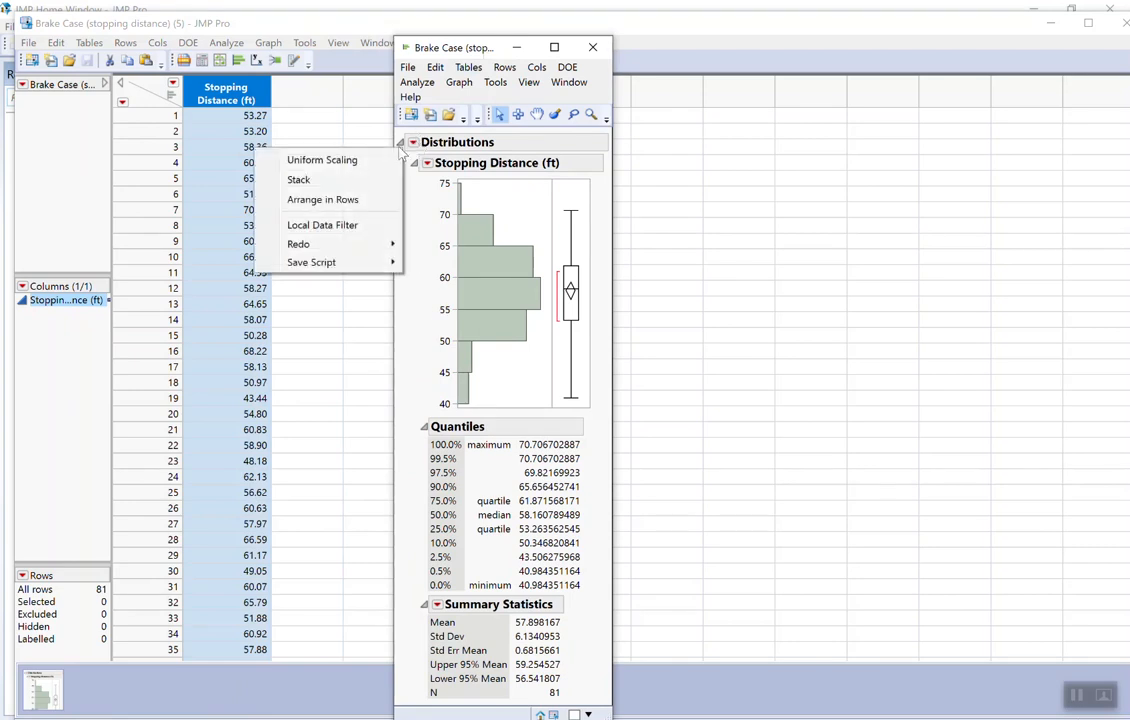
left_click(331, 181)
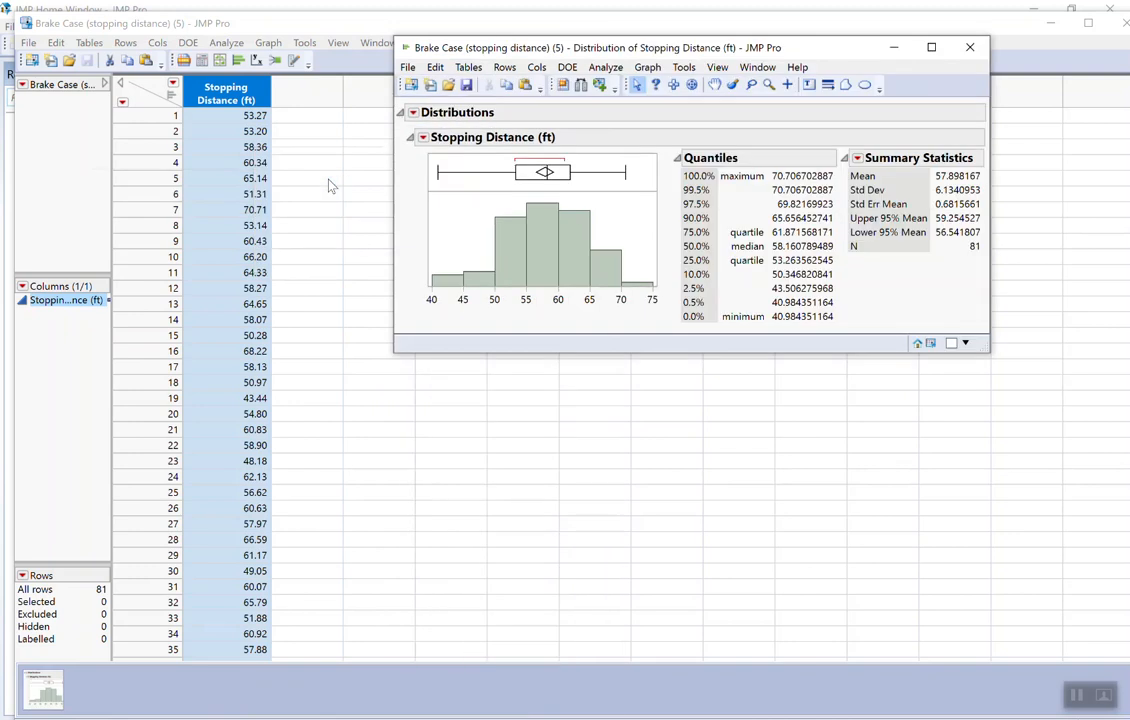
left_click_drag(680, 51, 492, 120)
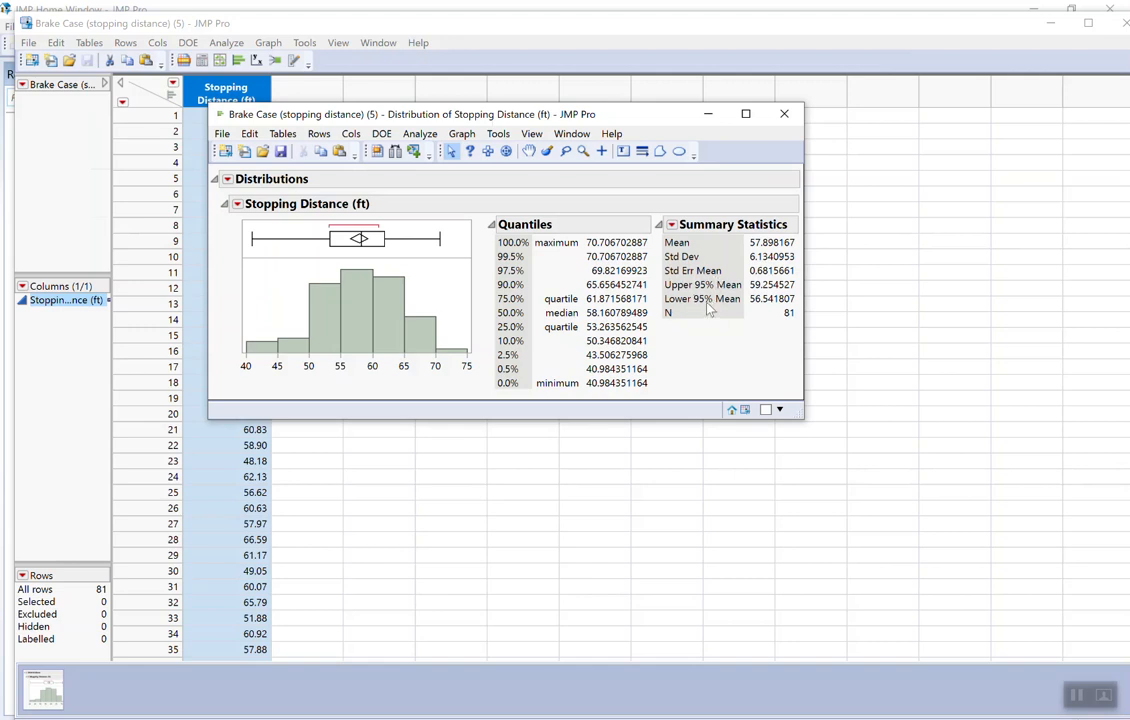
mouse_move(708, 305)
- Add a two-sided confidence interval for Stopping Distance with a custom 1-alpha level of 0.90
left_click(234, 205)
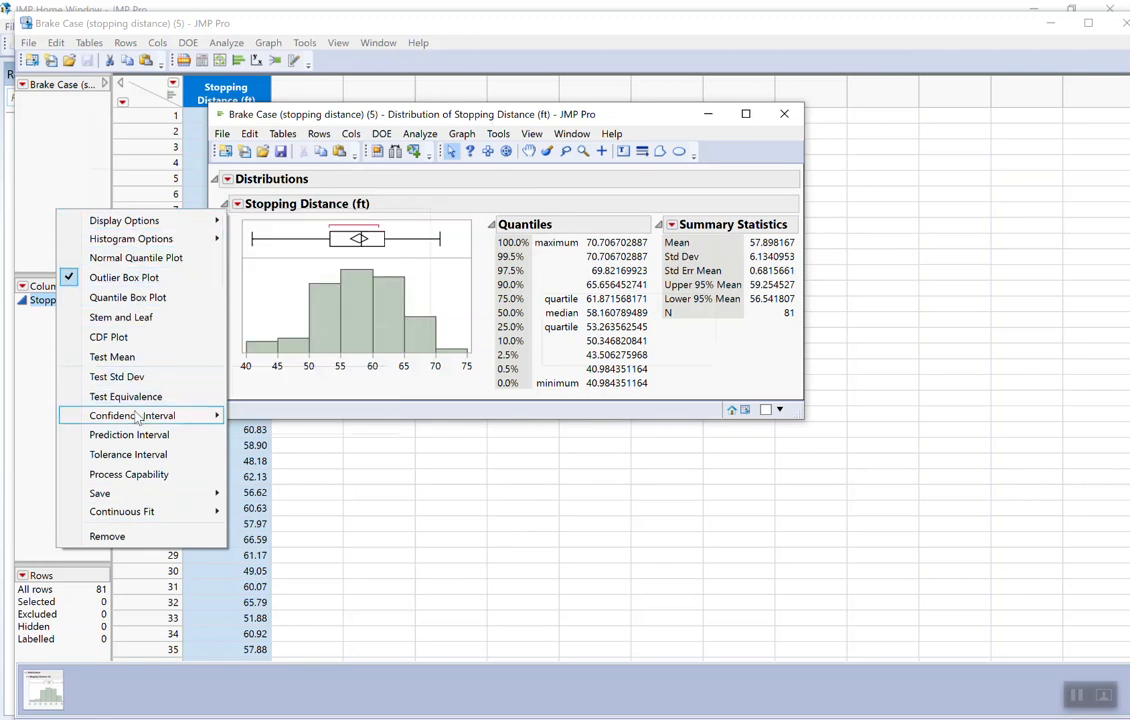
mouse_move(137, 420)
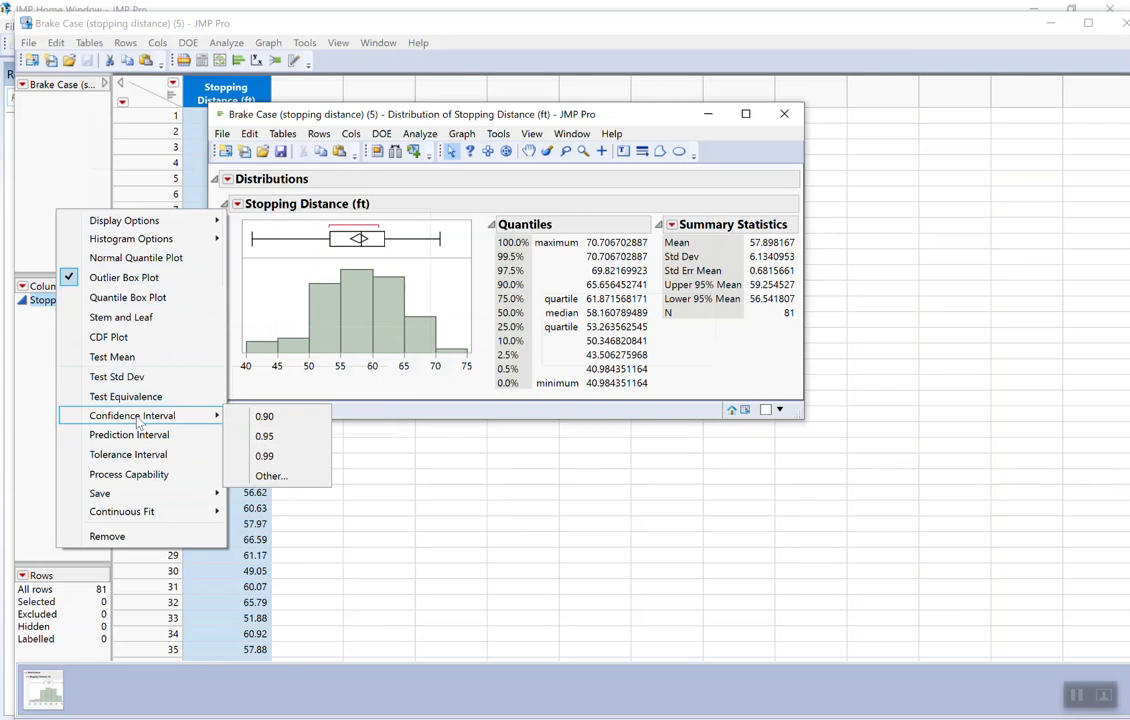
left_click(270, 476)
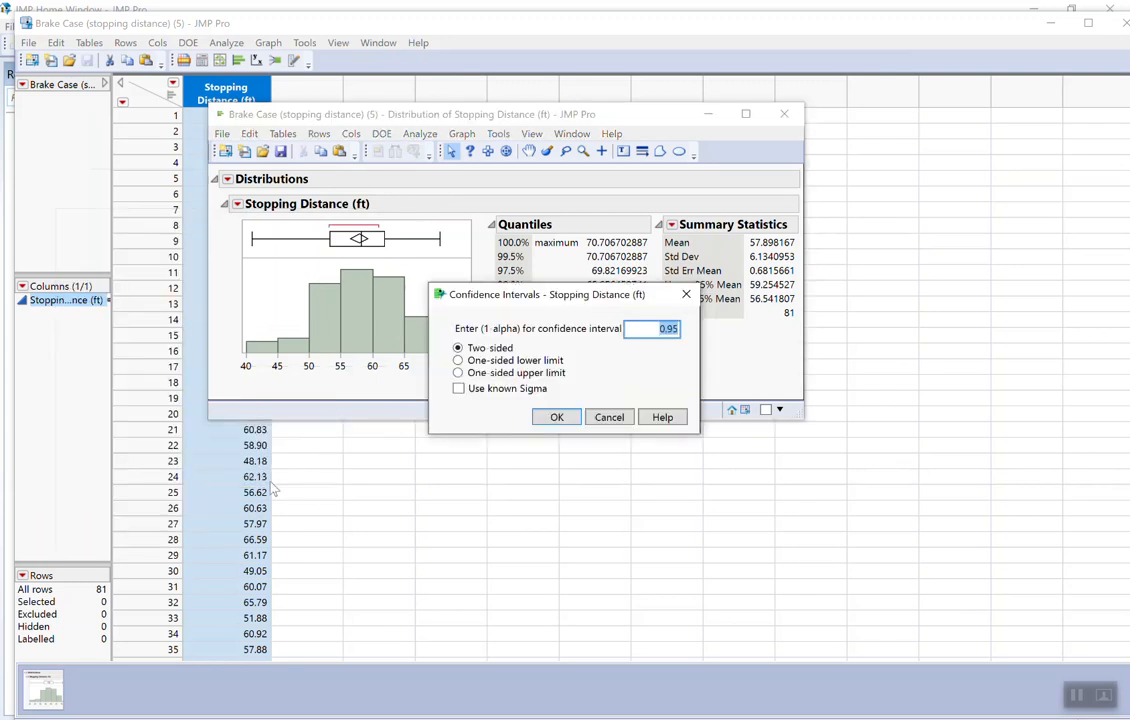
left_click(678, 329)
key("BackSpace")
left_click(557, 418)
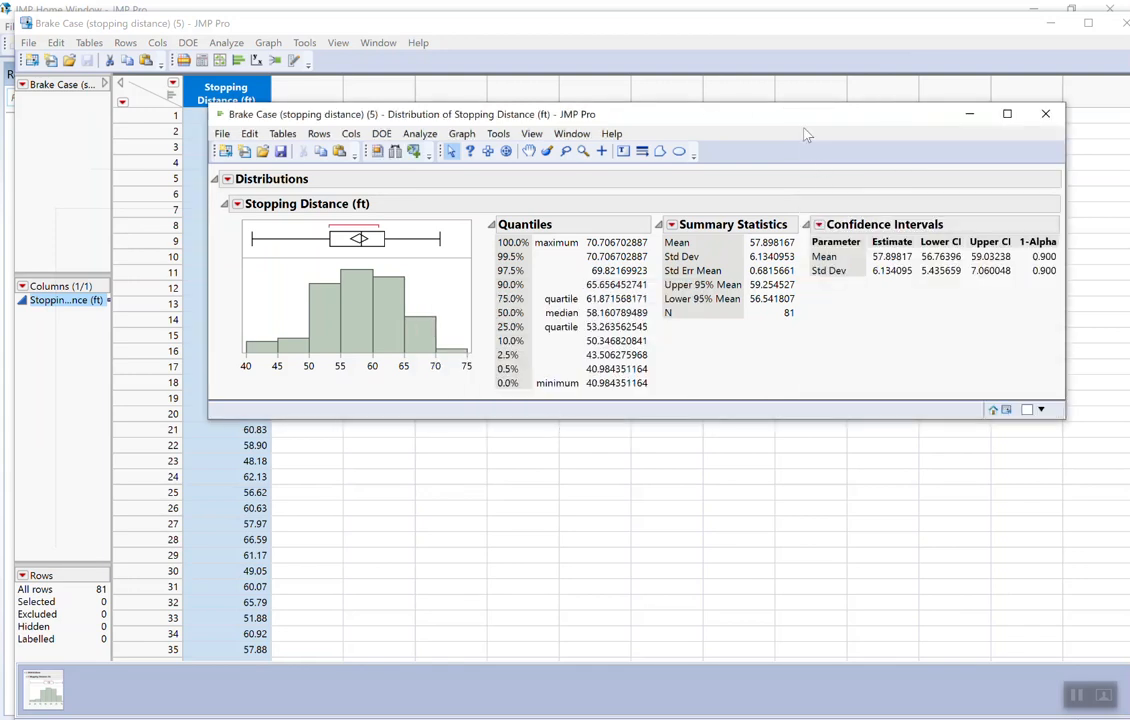
left_click_drag(805, 120, 657, 139)
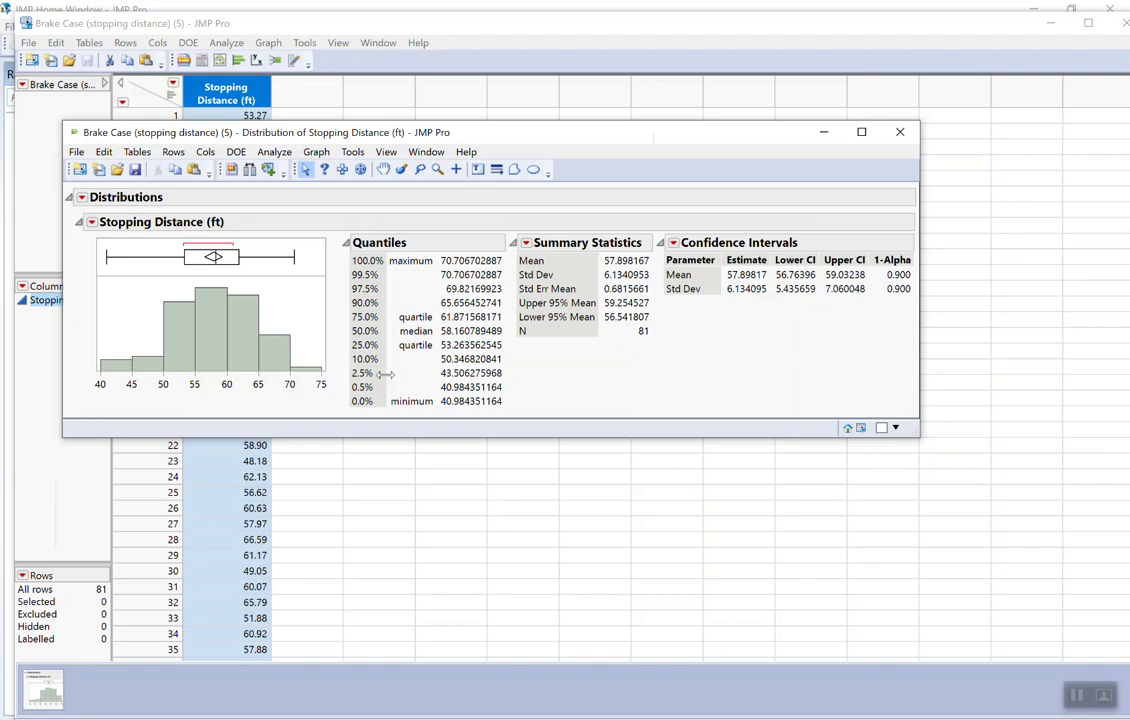
- Add a second two-sided confidence interval for Stopping Distance at the 0.95 level, using a known sigma of 6
left_click(91, 223)
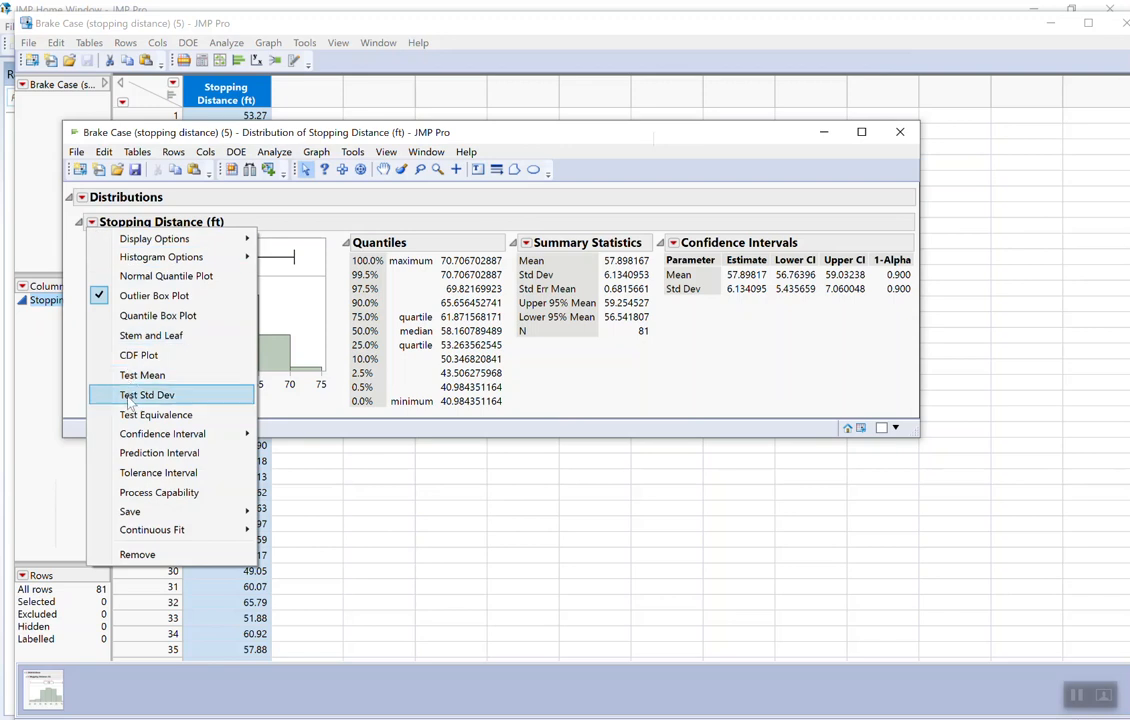
mouse_move(128, 438)
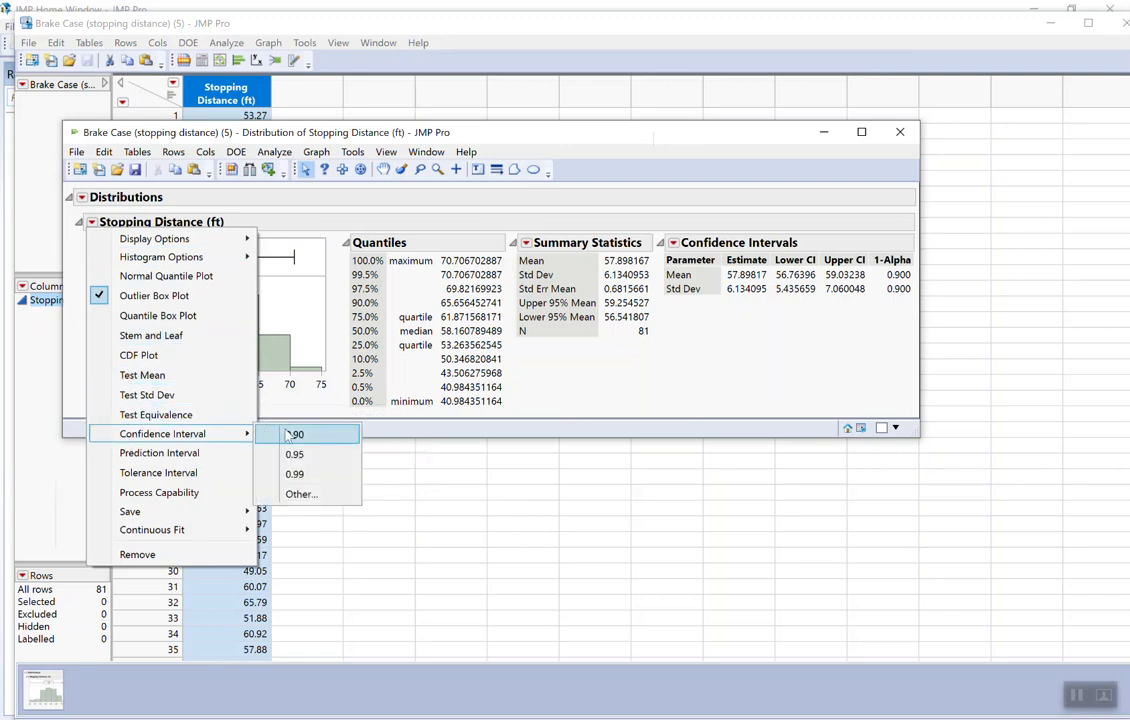
left_click(301, 494)
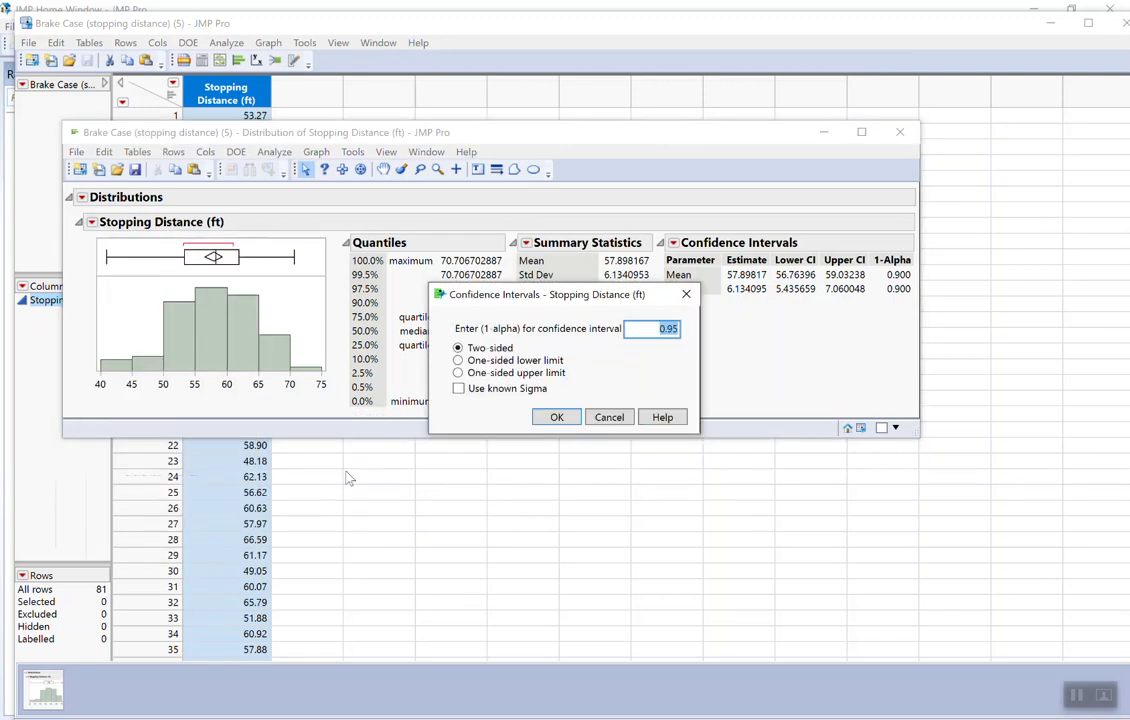
left_click(458, 392)
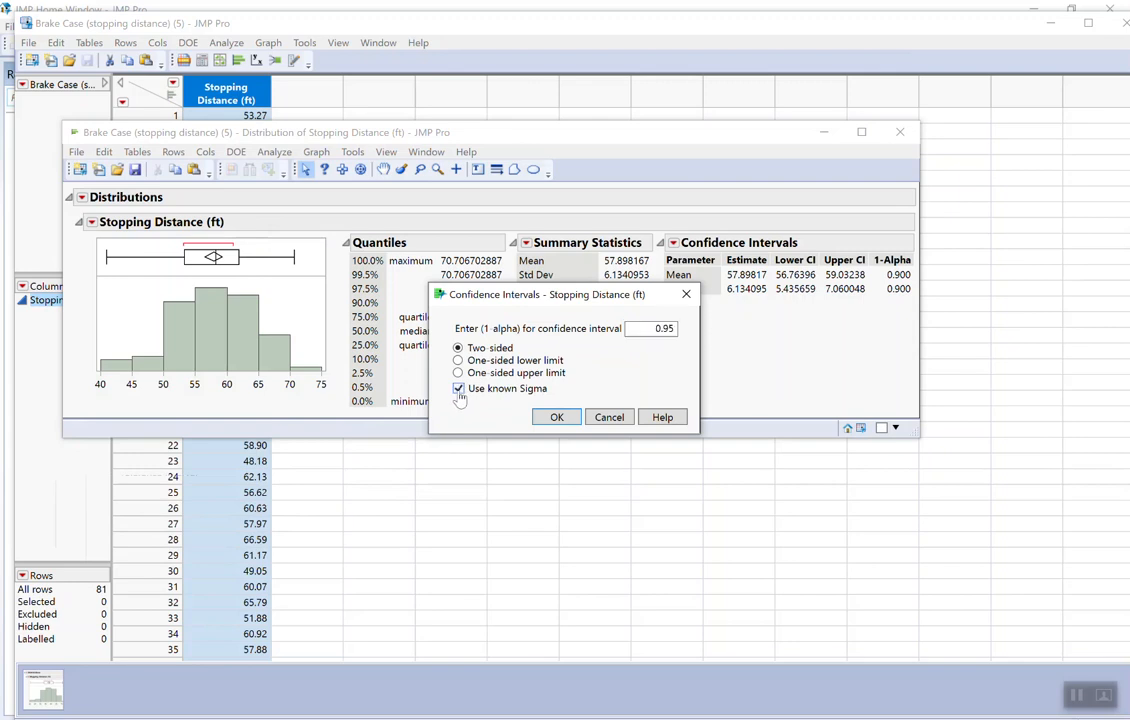
left_click(557, 418)
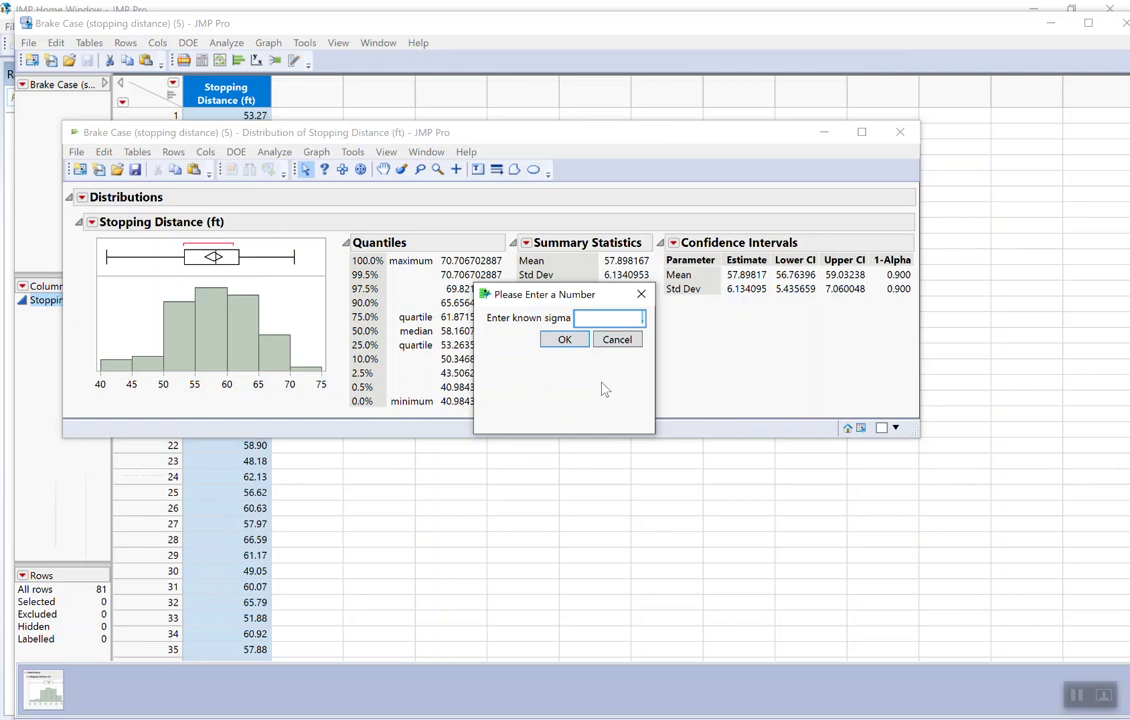
type("6")
left_click(564, 340)
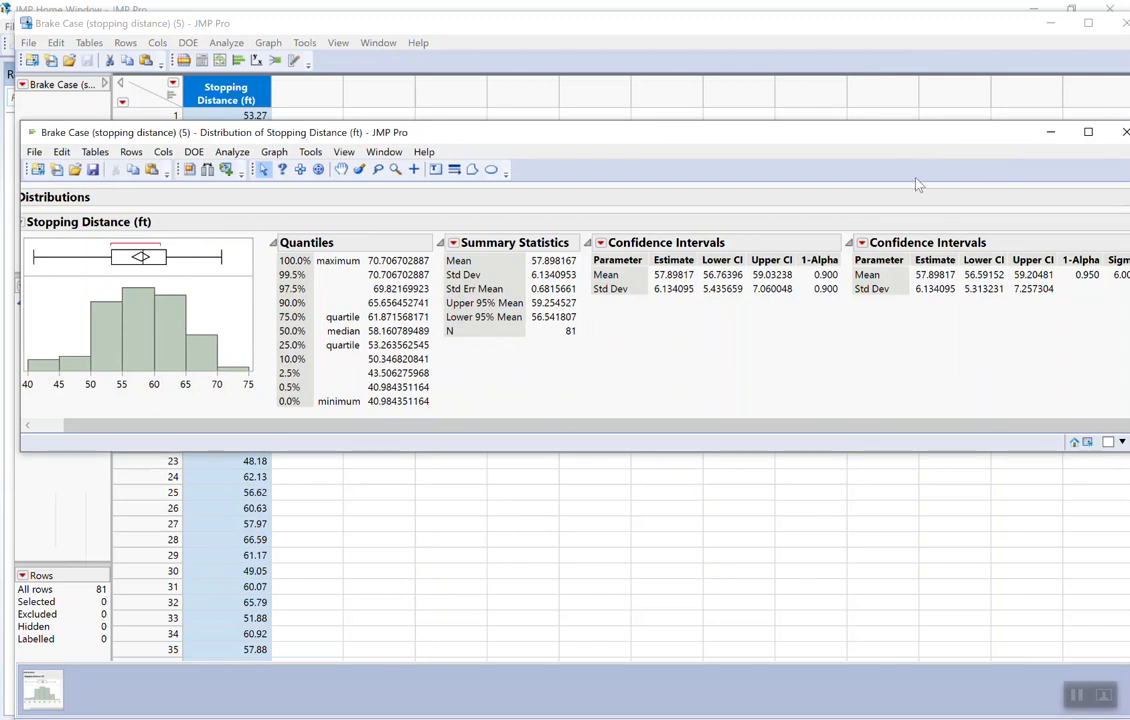
left_click_drag(897, 147, 751, 165)
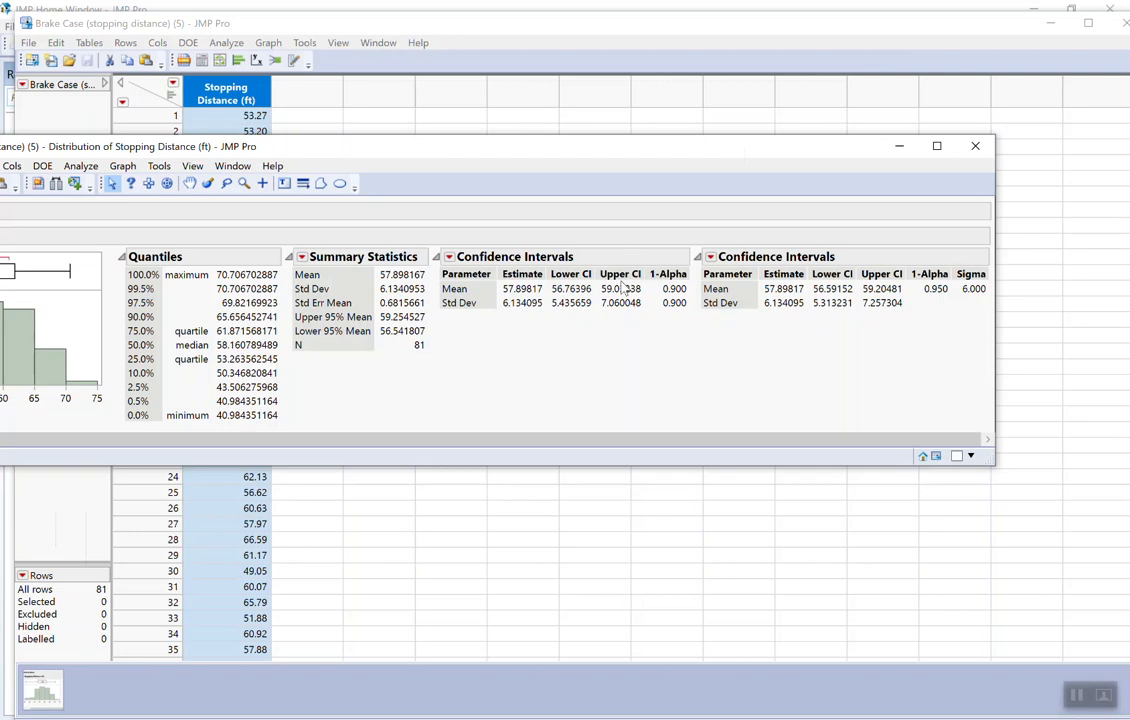
left_click_drag(487, 159, 589, 164)
- Close the distribution report and open the Sample Data Index, placing its window over the data table
left_click(1074, 159)
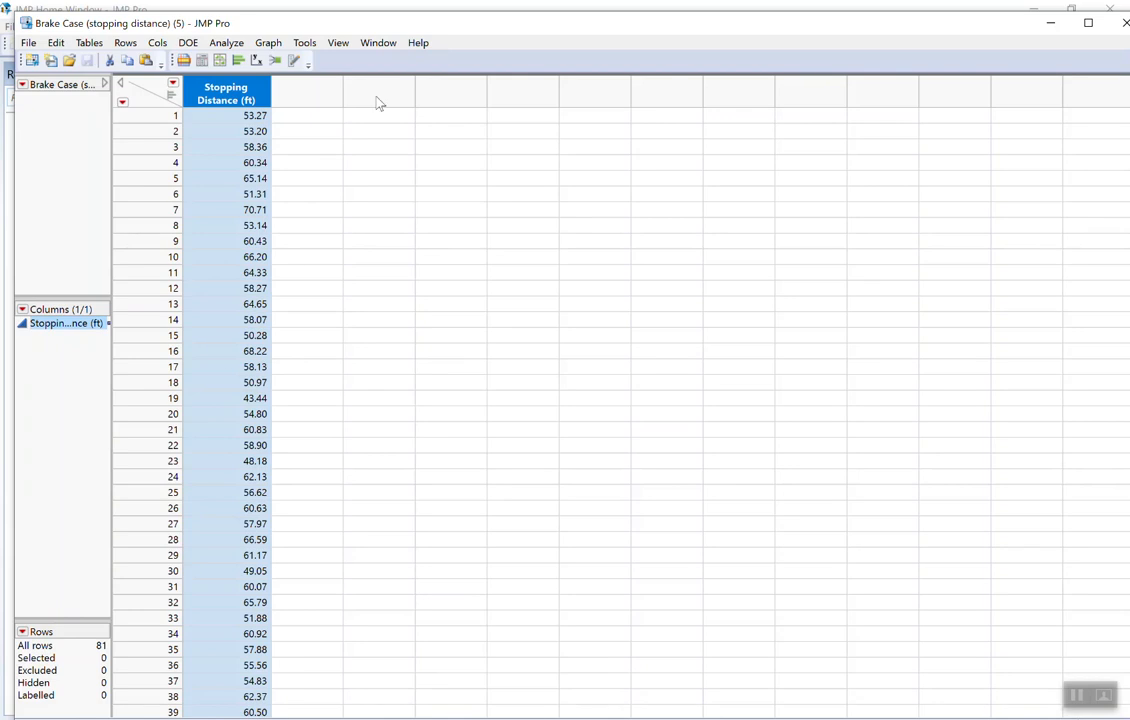
left_click(419, 43)
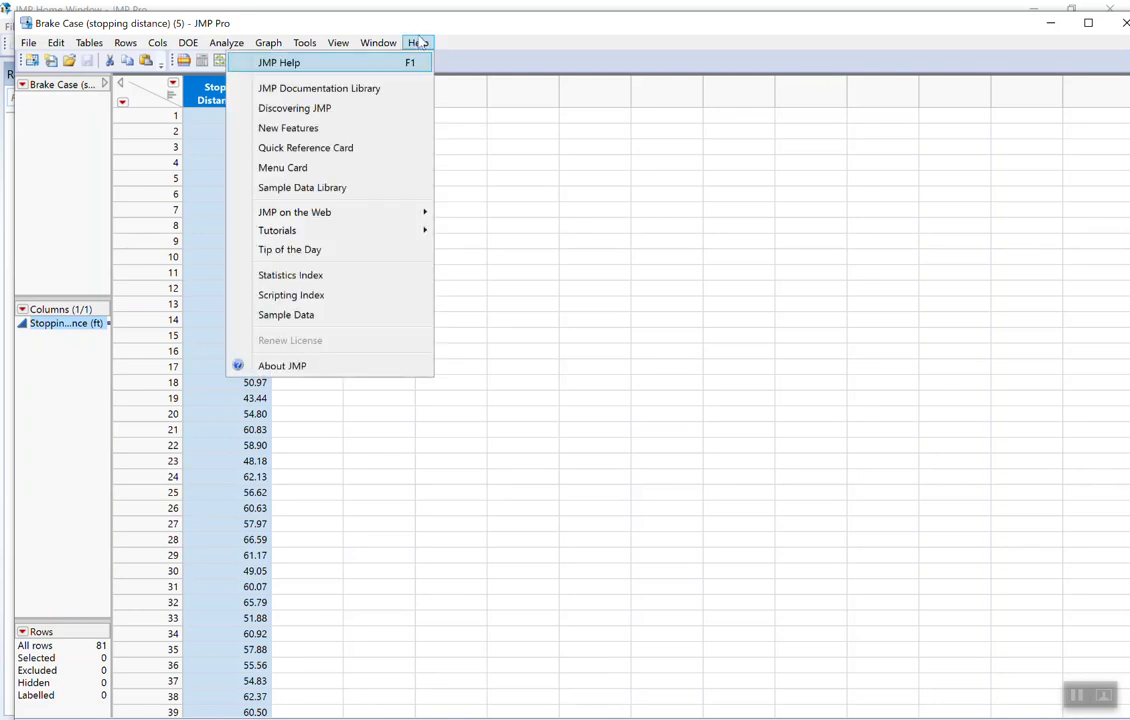
left_click(419, 43)
left_click(419, 43)
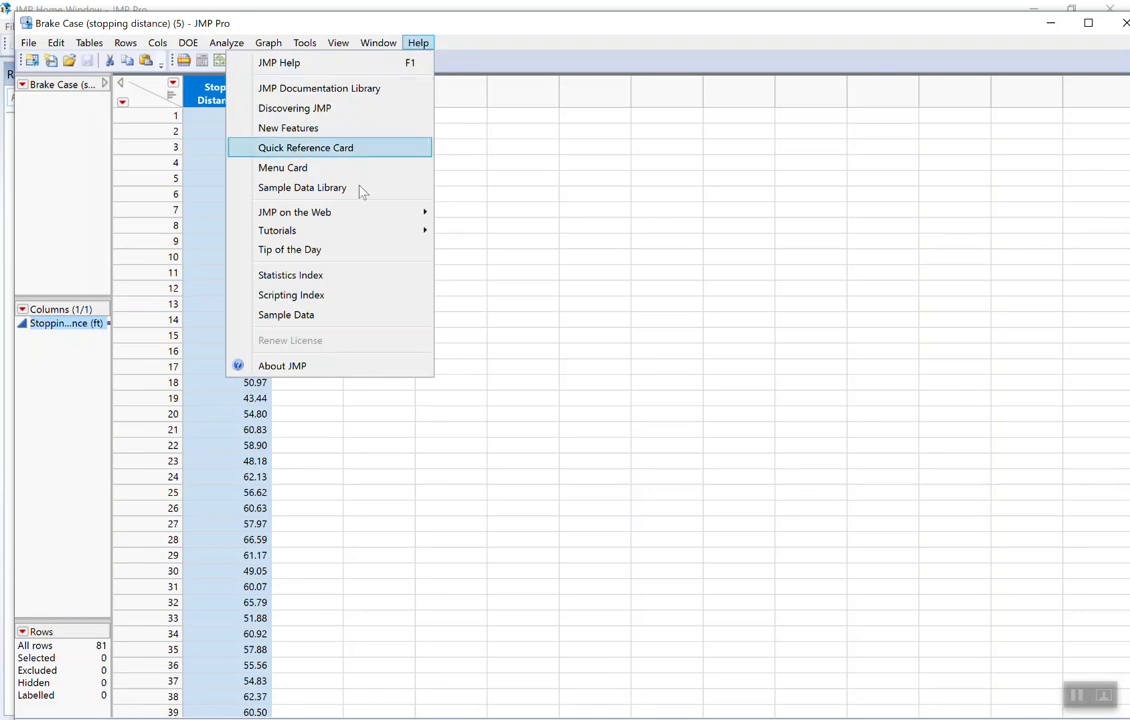
left_click(339, 316)
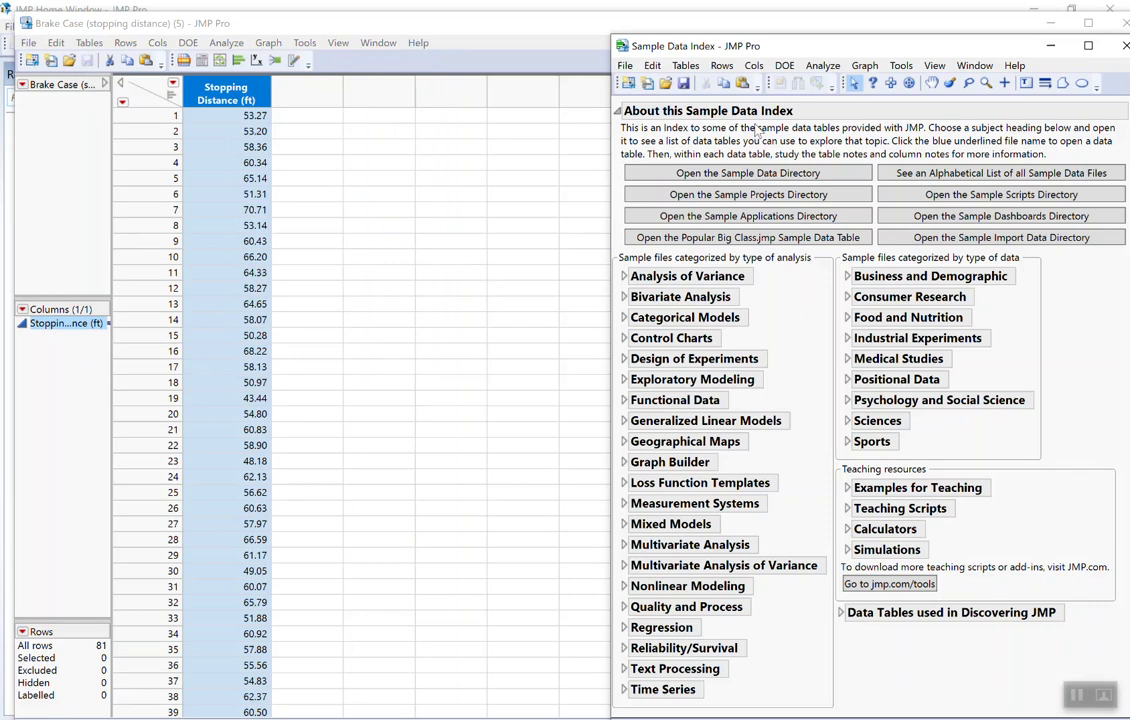
left_click_drag(788, 48, 396, 29)
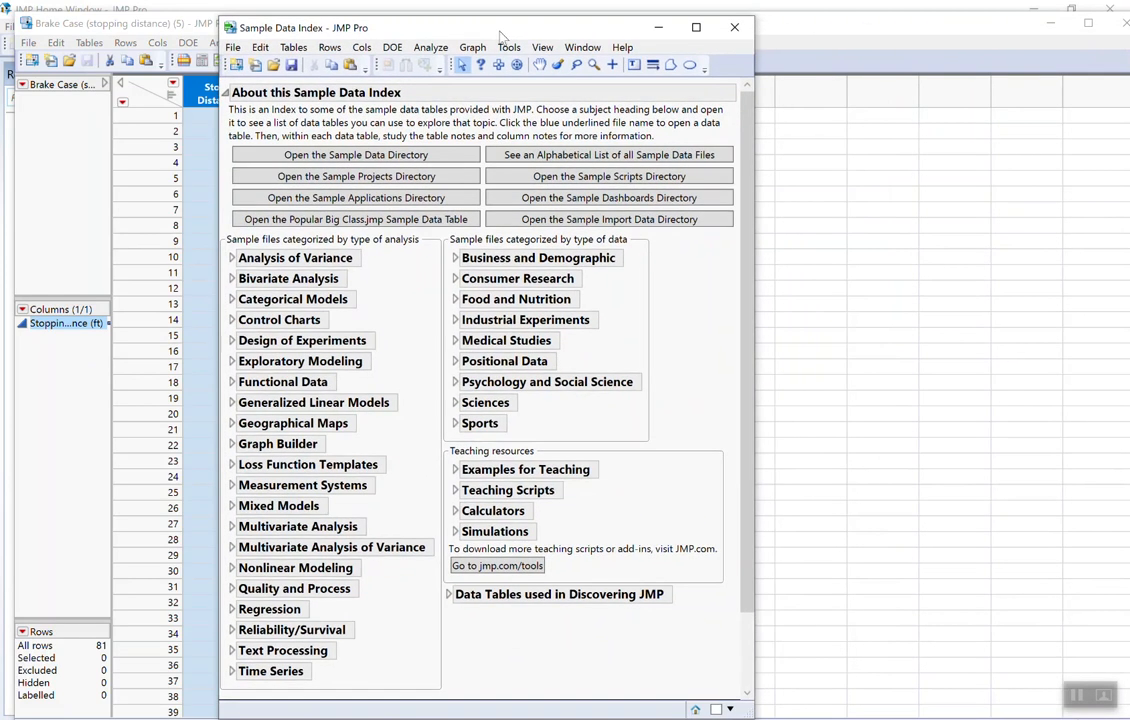
- Open the Confidence Interval for One Mean calculator with Summary Statistics as the input method
left_click(455, 512)
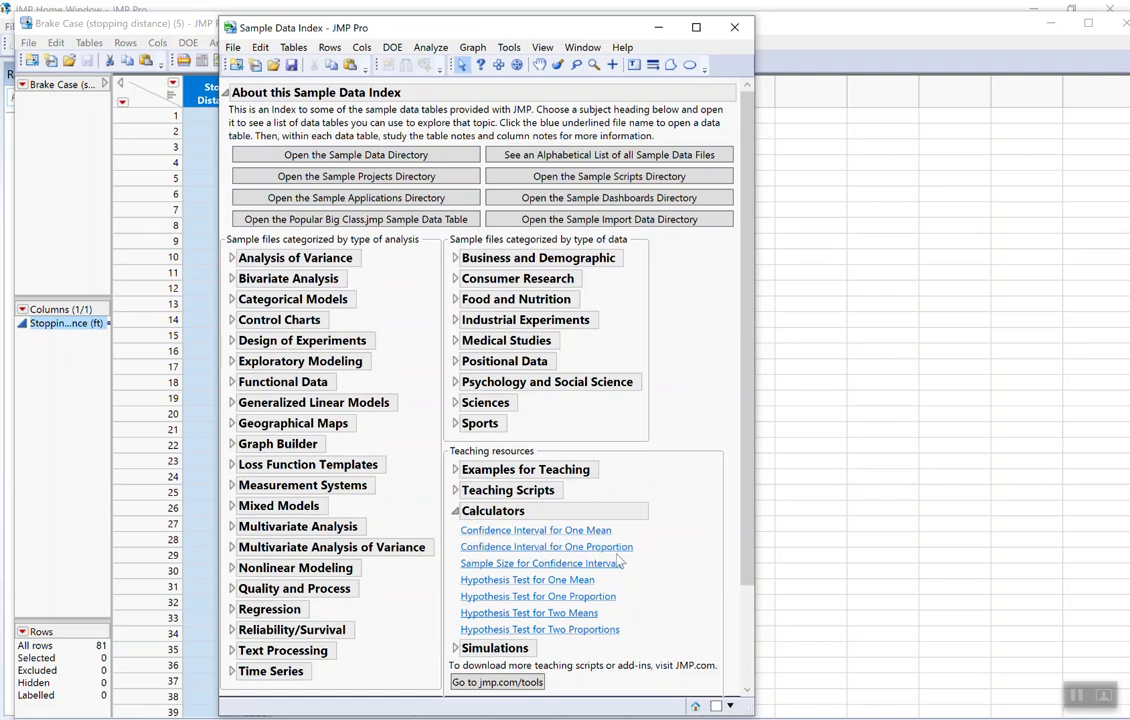
left_click(530, 537)
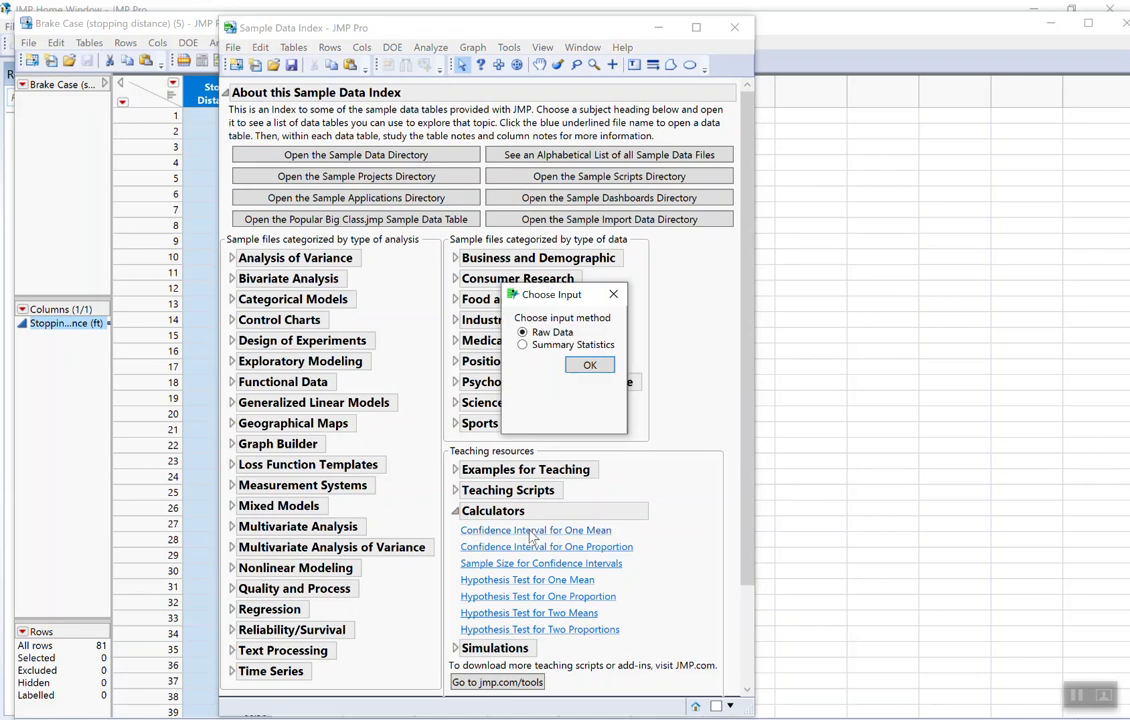
left_click(546, 345)
left_click(590, 366)
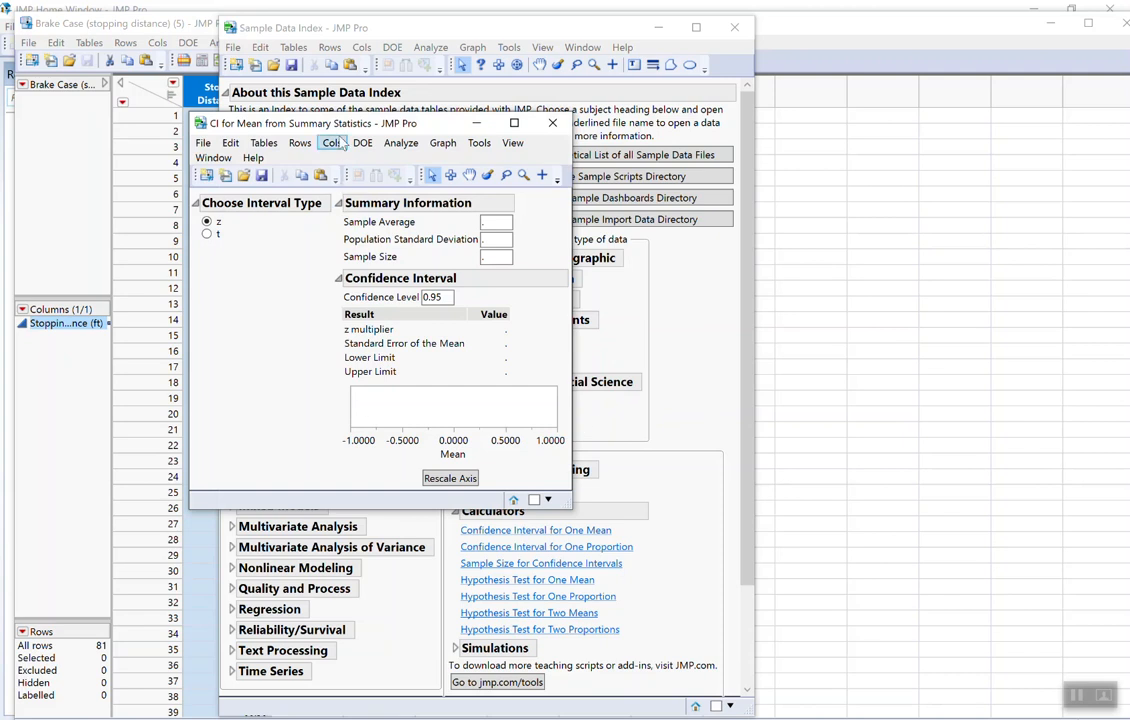
left_click_drag(302, 122, 730, 182)
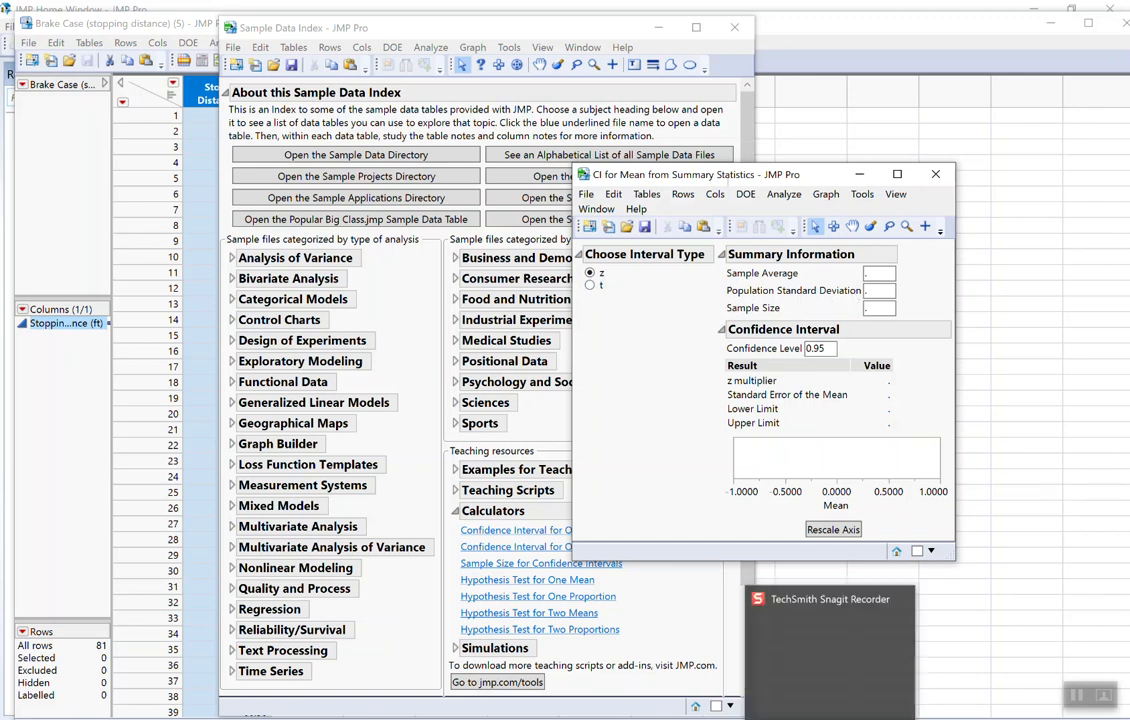
- Switch to the Ch.10-11 Sampling Distribution PDF in Microsoft Edge, show Example 2, and bring the JMP confidence interval calculator in front of it
left_click(830, 719)
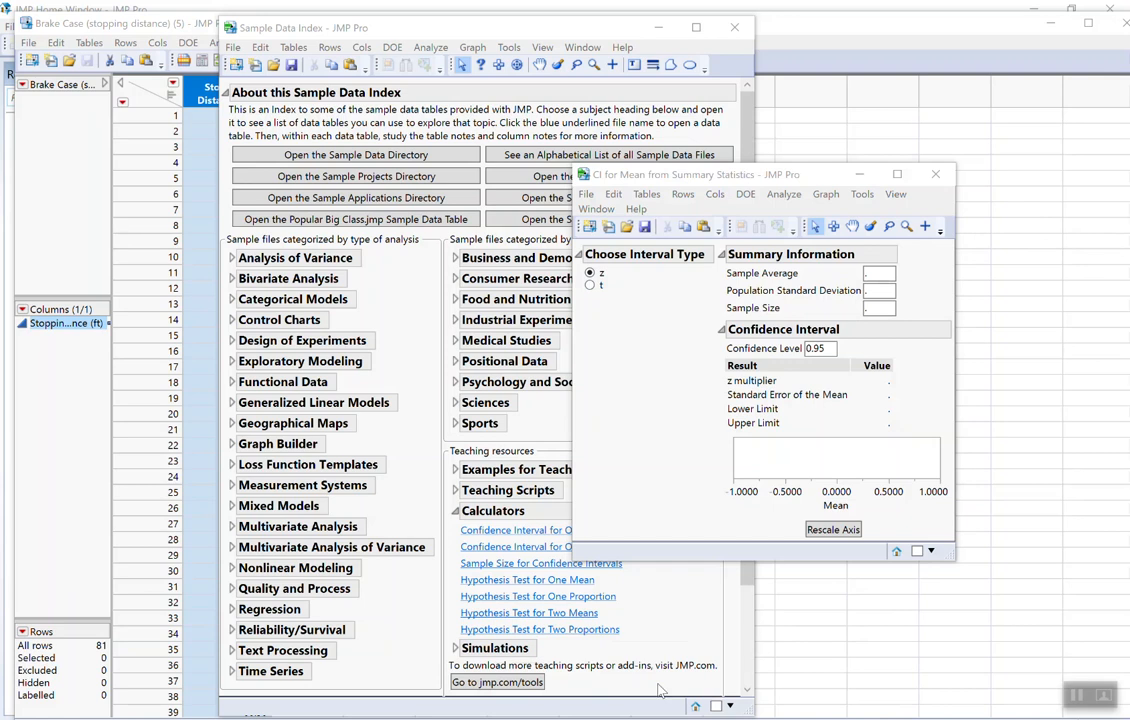
left_click(655, 719)
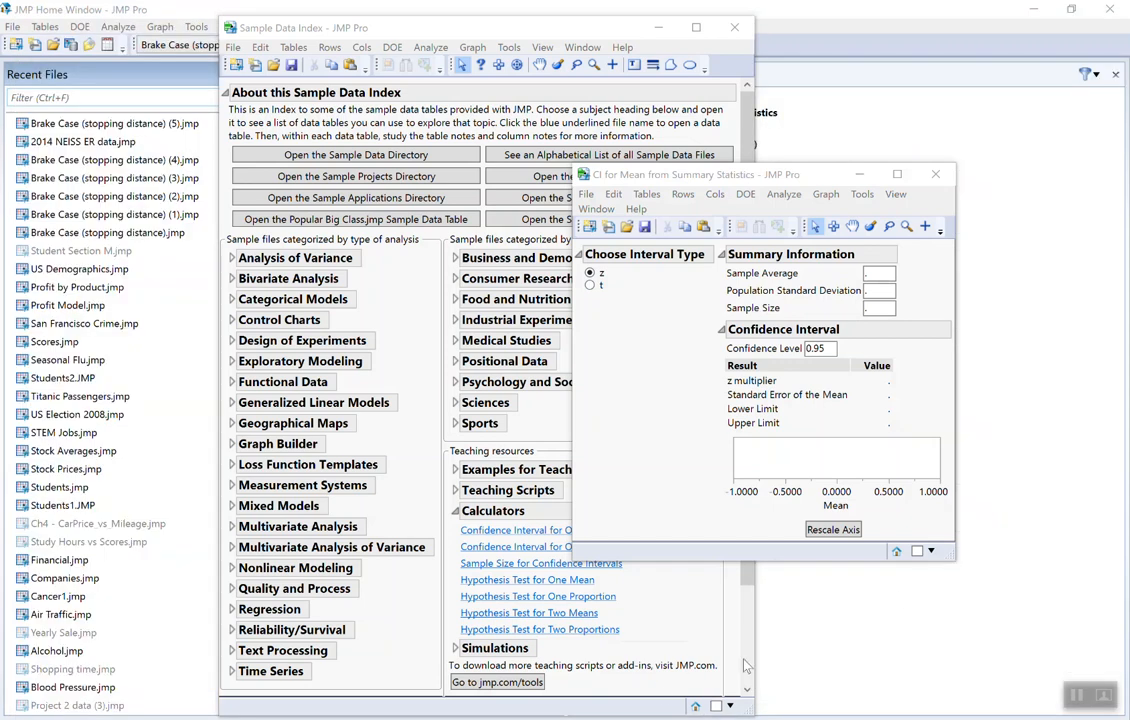
mouse_move(425, 719)
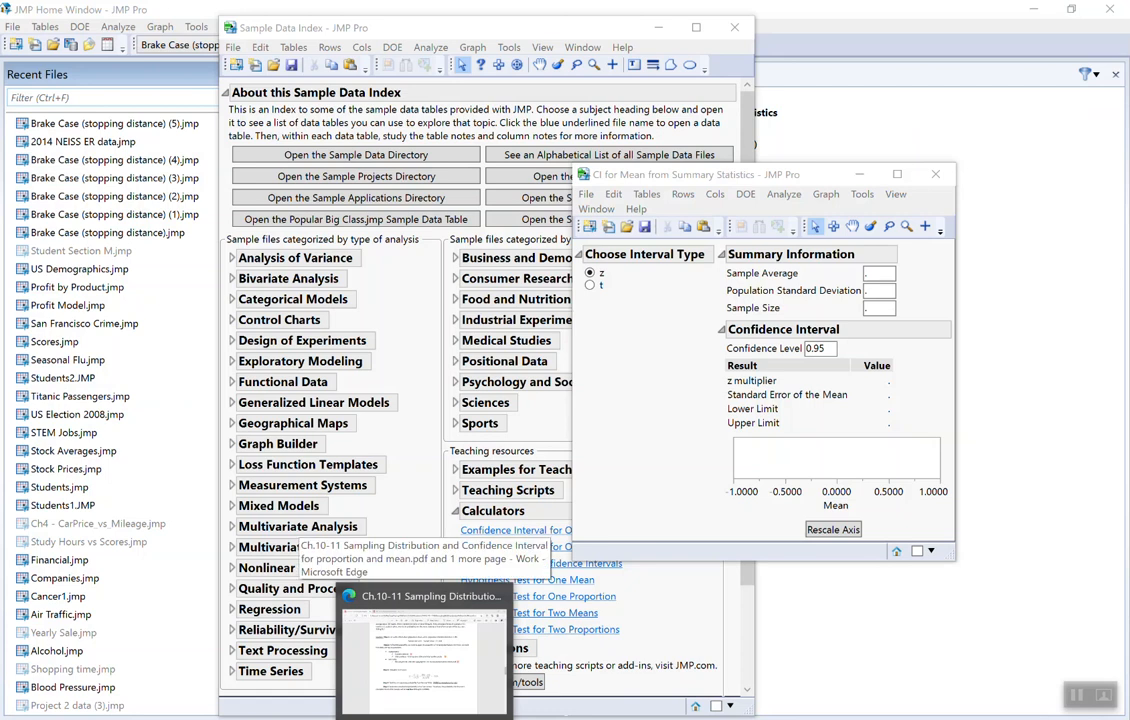
left_click(425, 655)
scroll(458, 488, "up", 1)
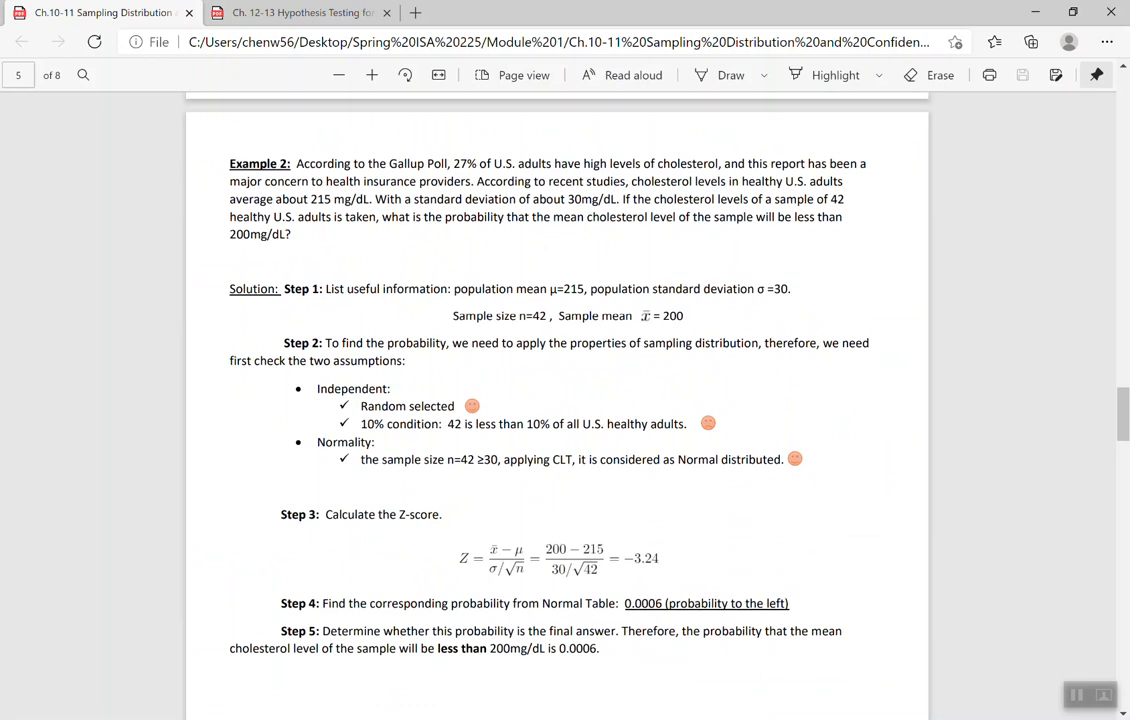
mouse_move(383, 692)
left_click(815, 630)
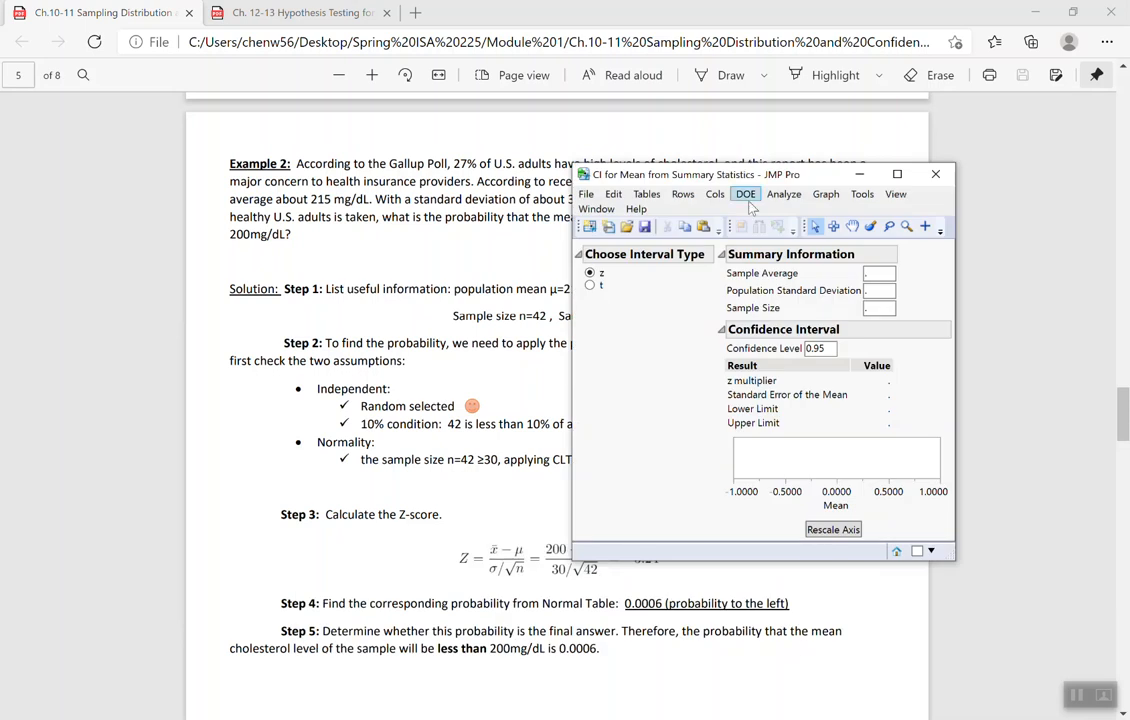
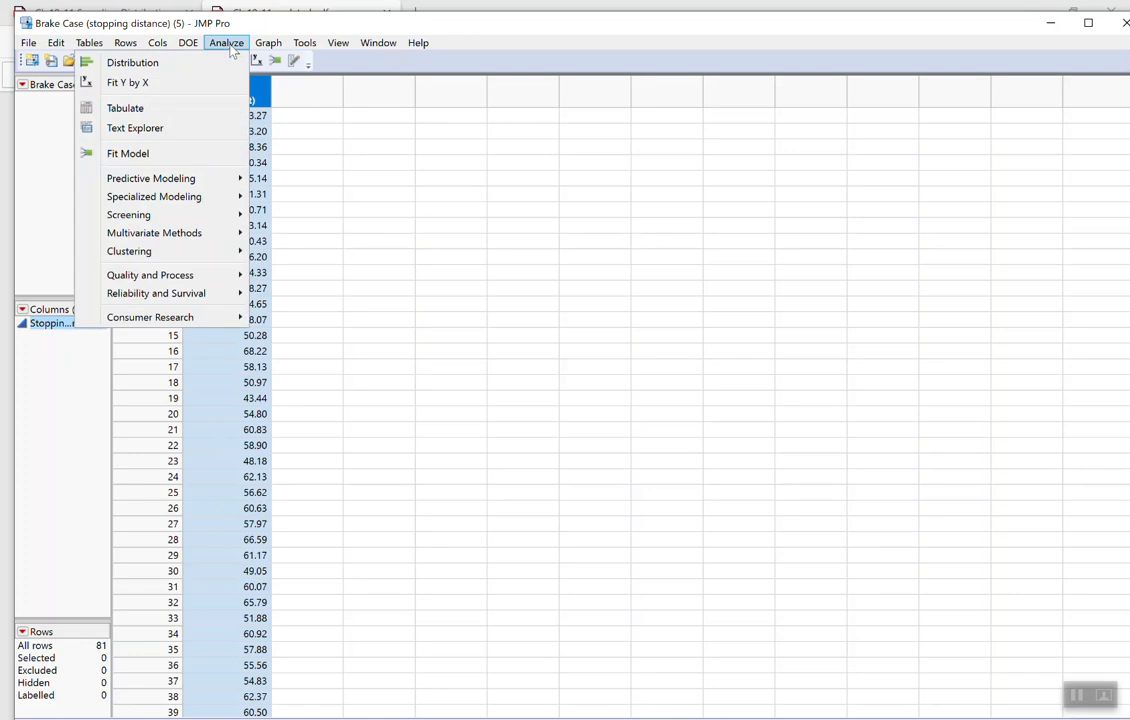
- Create a Distribution report with Stopping Distance (ft) as the Y column and place its window over the data table
left_click(153, 56)
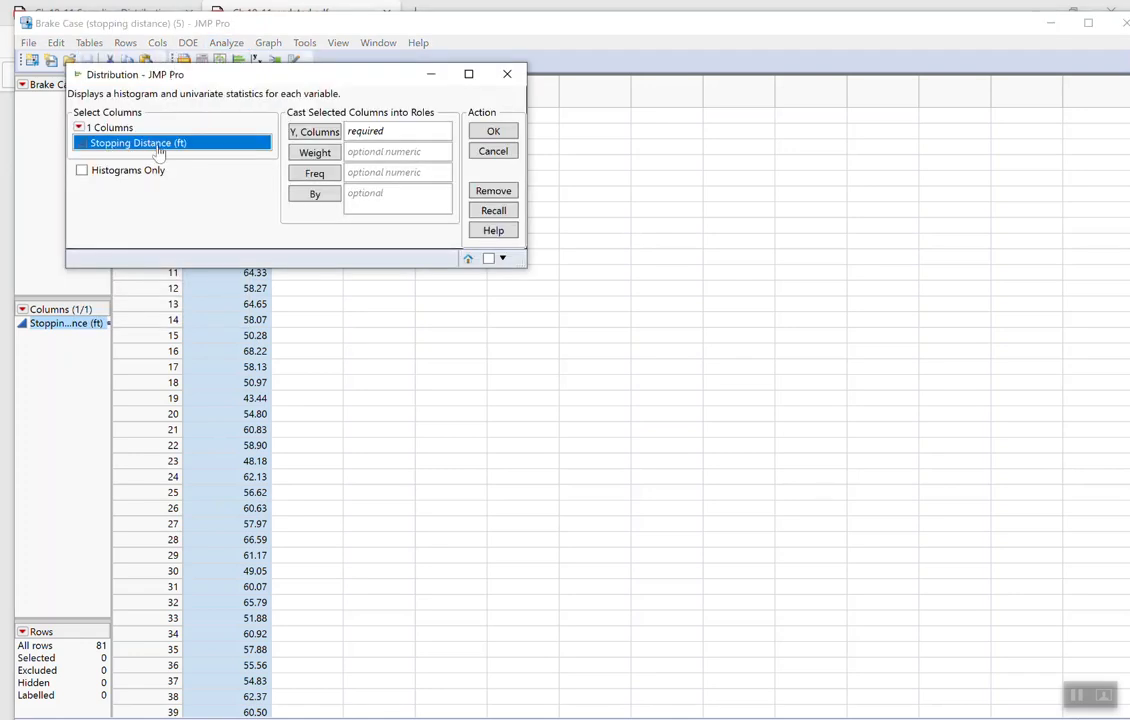
left_click_drag(150, 145, 367, 137)
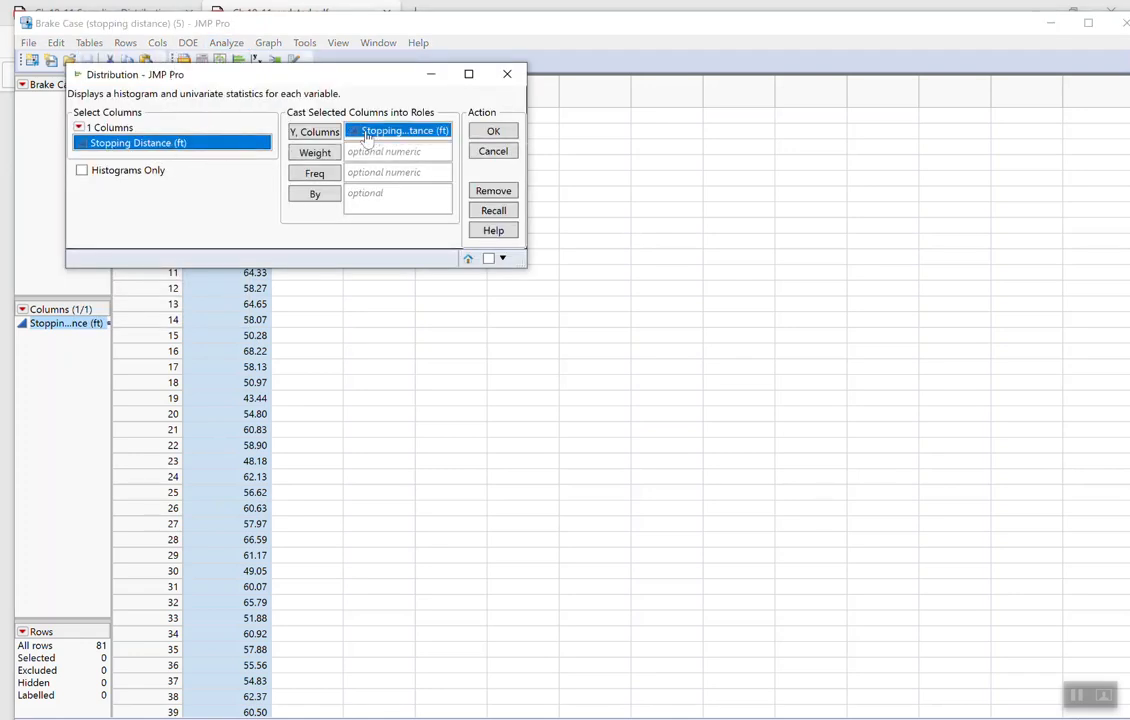
left_click(491, 131)
left_click_drag(915, 57, 480, 57)
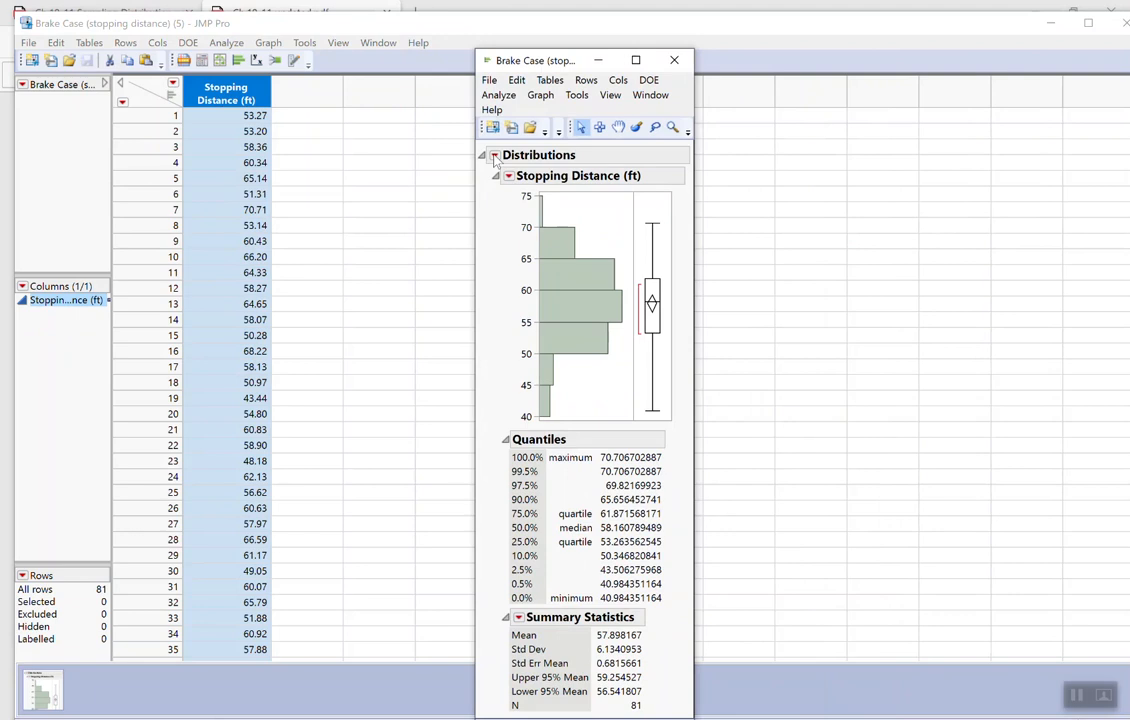
- Stack the distribution report horizontally and reposition its window
left_click(494, 155)
left_click(419, 192)
left_click_drag(700, 62, 455, 105)
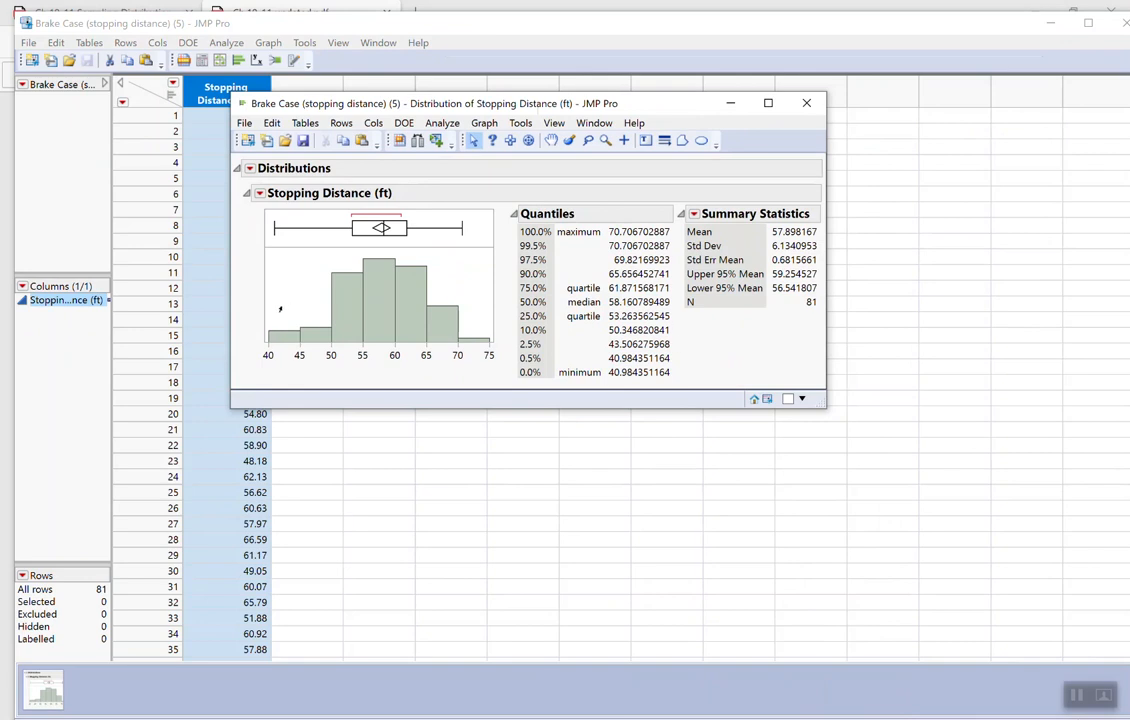
- Run a t test on the Stopping Distance mean with a hypothesized mean of 60, leaving the true standard deviation blank
left_click(259, 196)
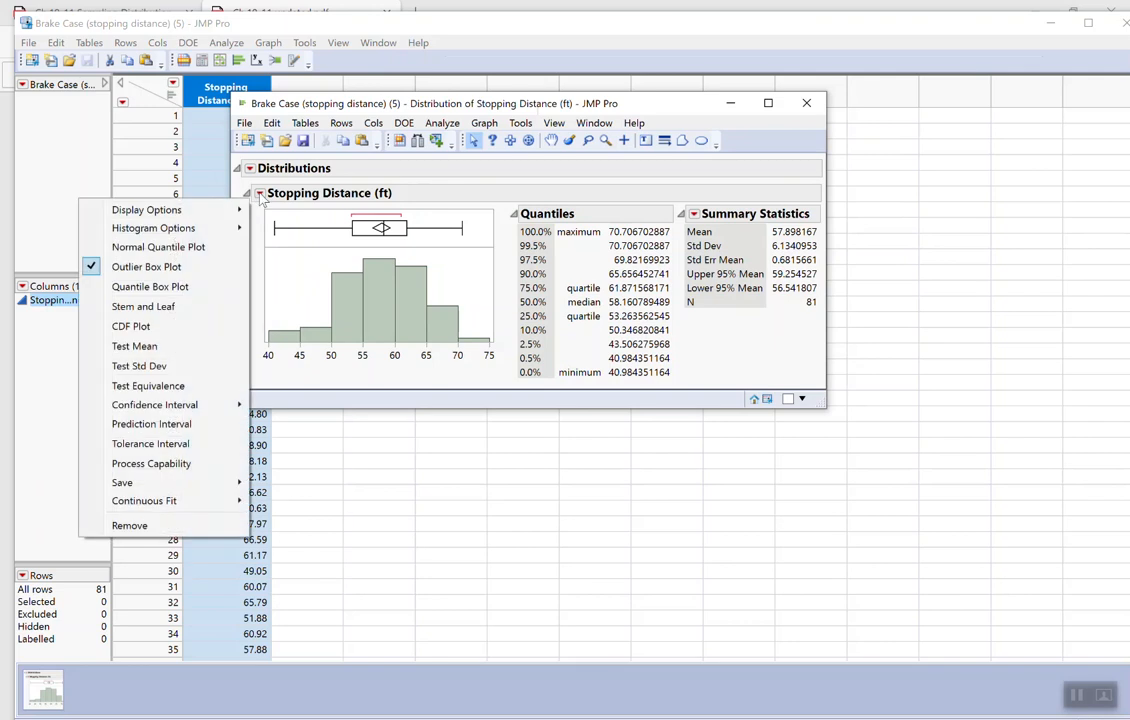
left_click(135, 346)
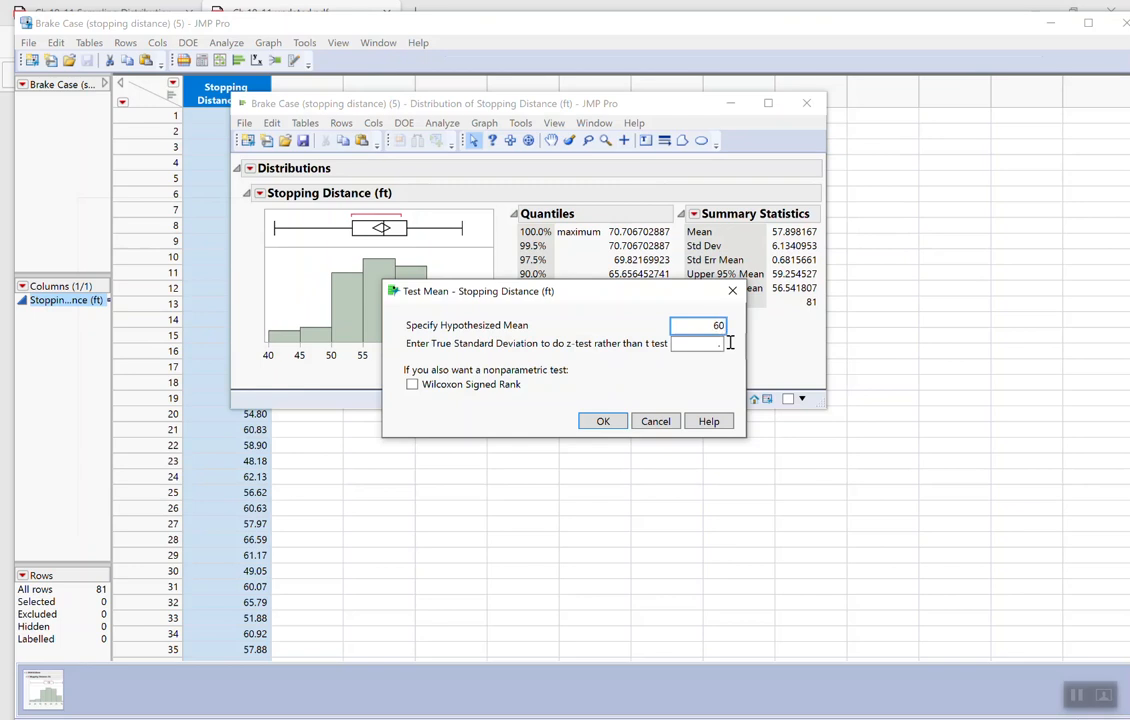
left_click(716, 344)
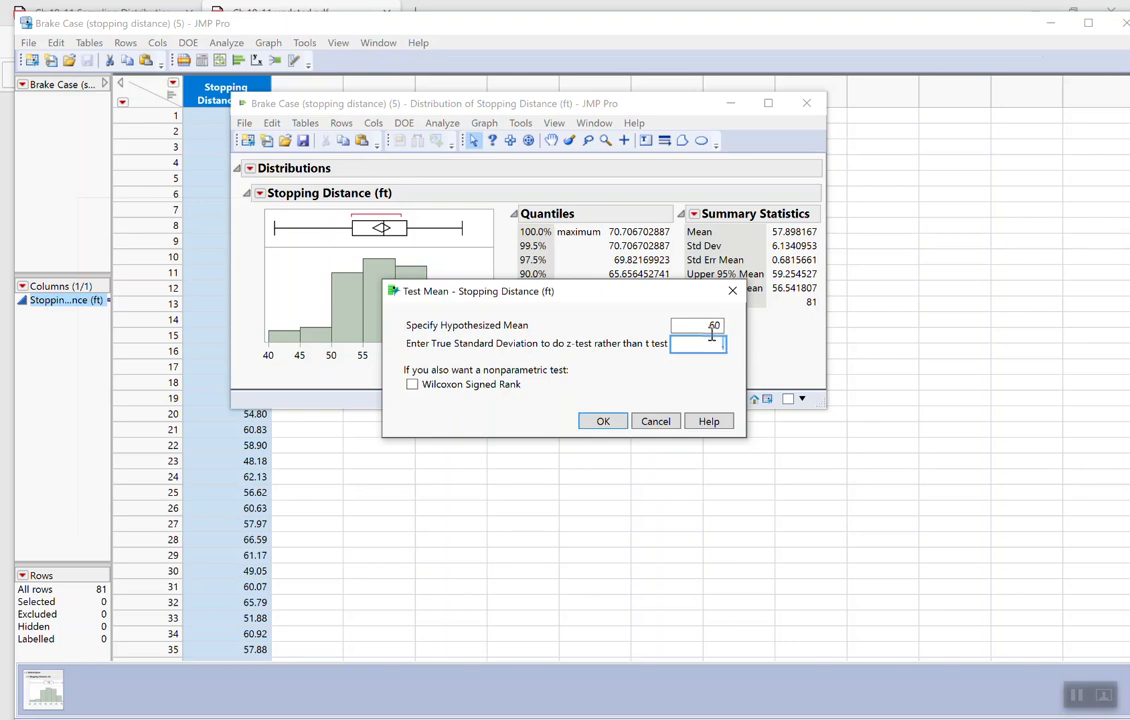
left_click(604, 421)
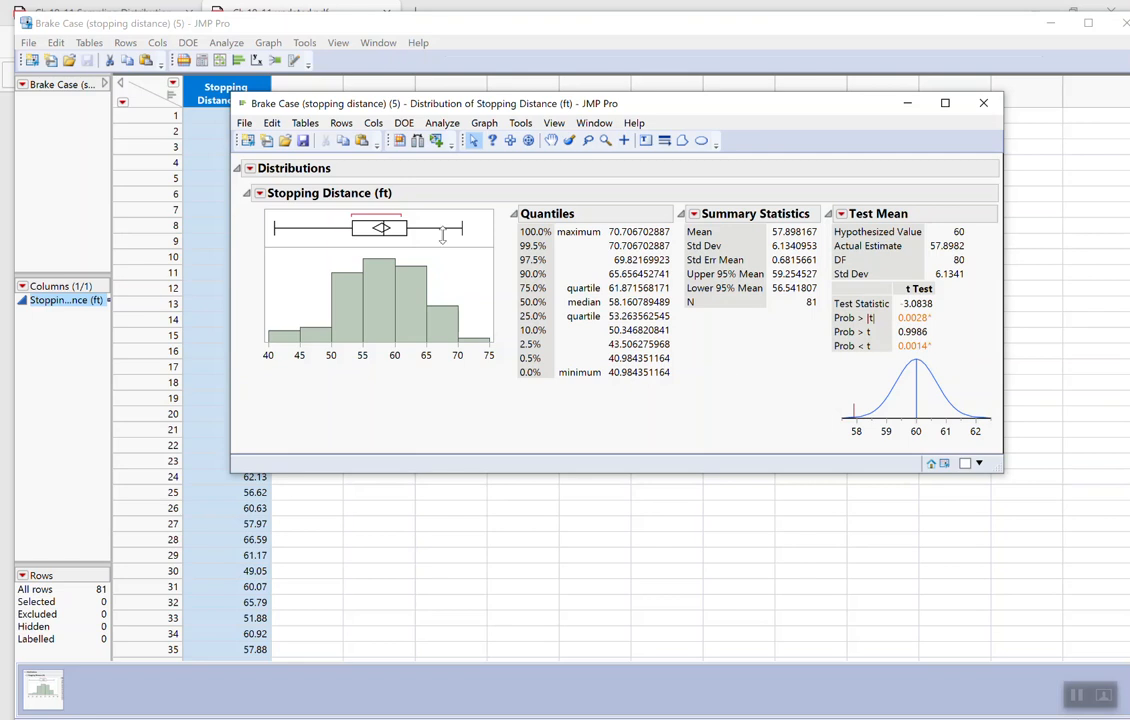
- Add a z test for the Stopping Distance mean with a hypothesized mean of 60 and a true standard deviation of 6
left_click(262, 195)
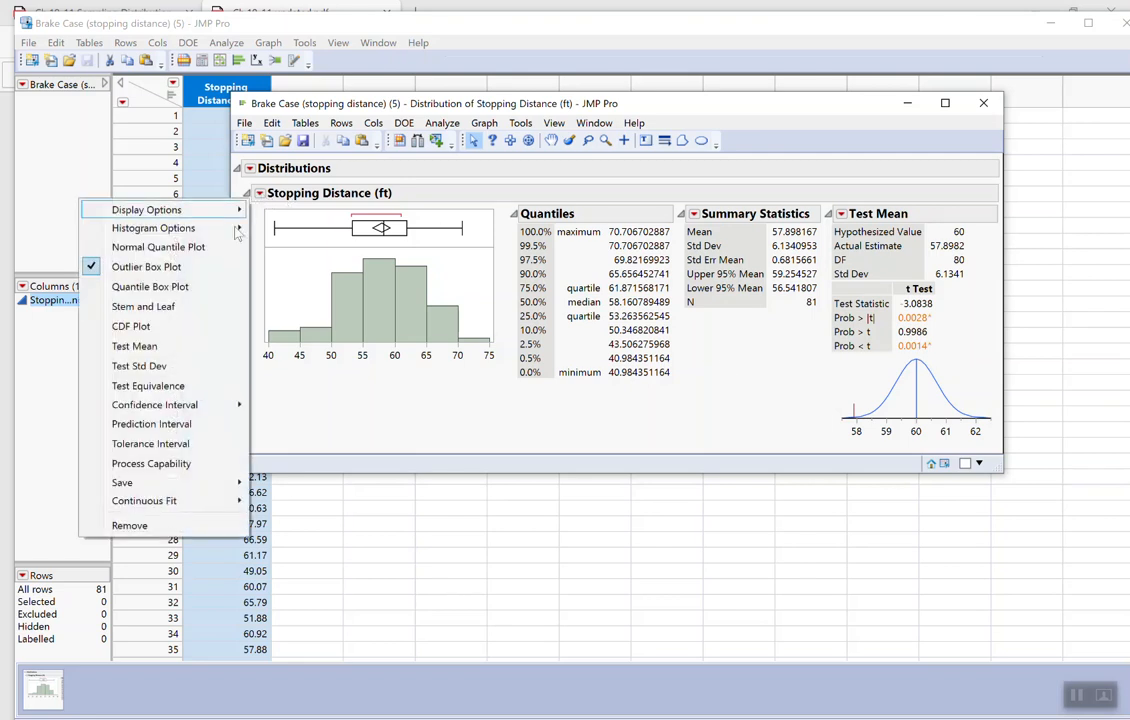
left_click(177, 343)
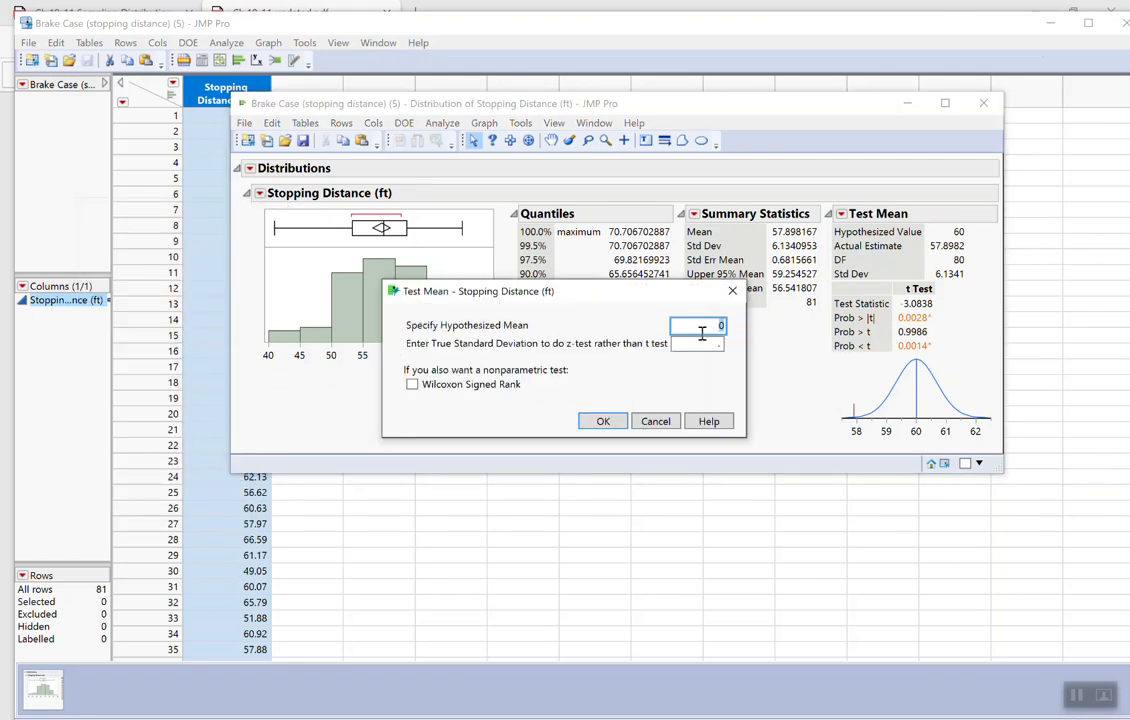
type("60")
left_click(728, 345)
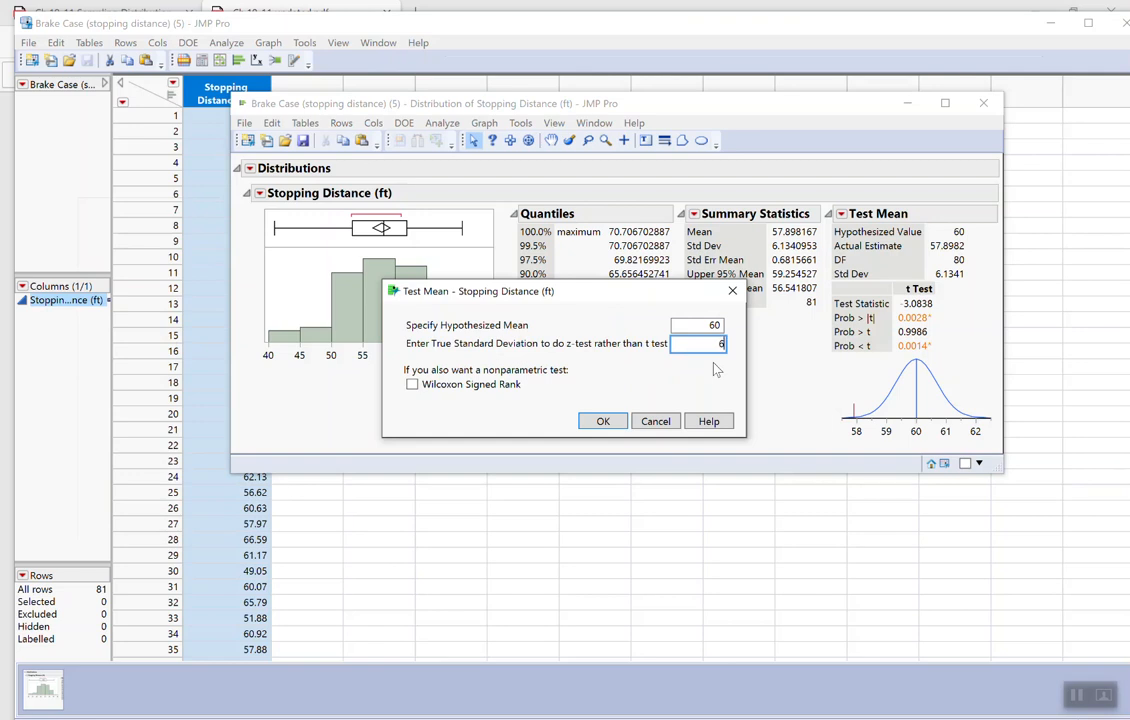
type("6")
left_click(603, 421)
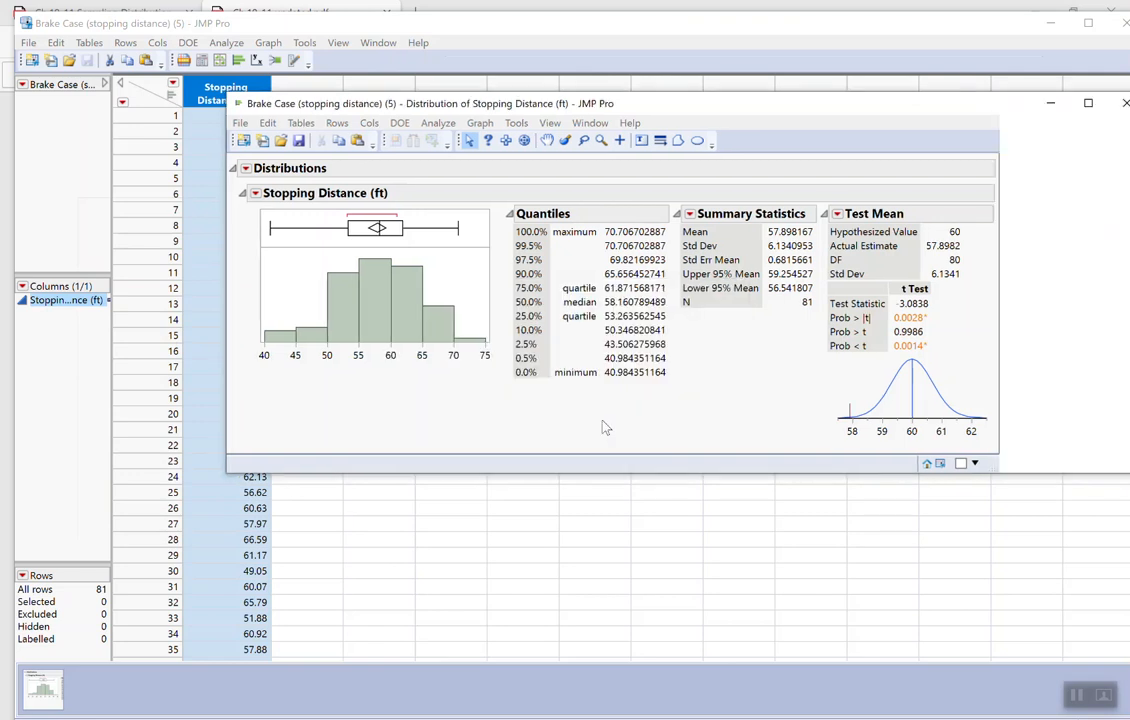
left_click_drag(865, 113, 682, 117)
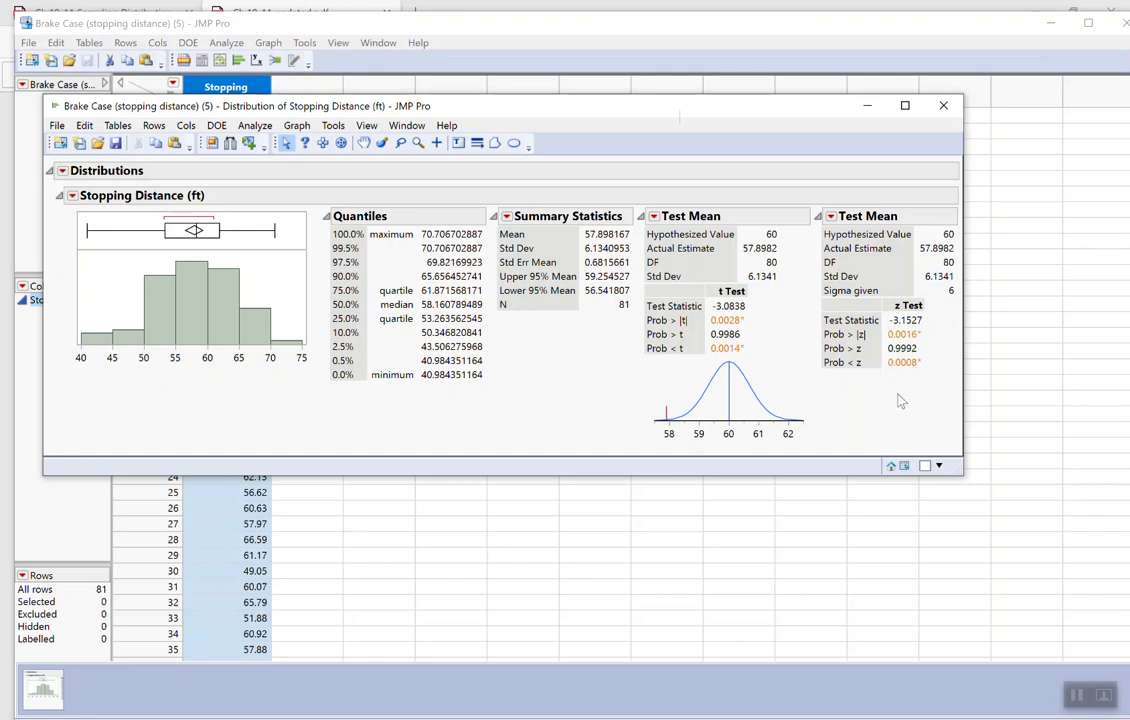
- Close the distribution report and open the Sample Data Index with its Calculators list expanded
left_click_drag(507, 106, 548, 171)
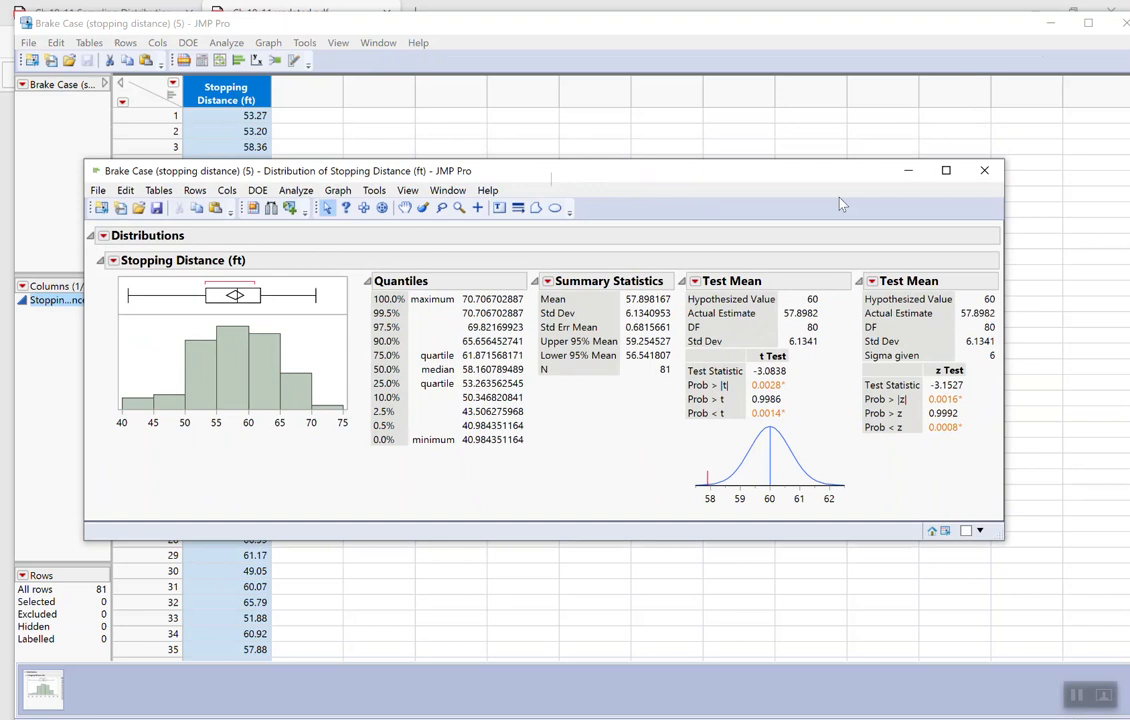
left_click(983, 173)
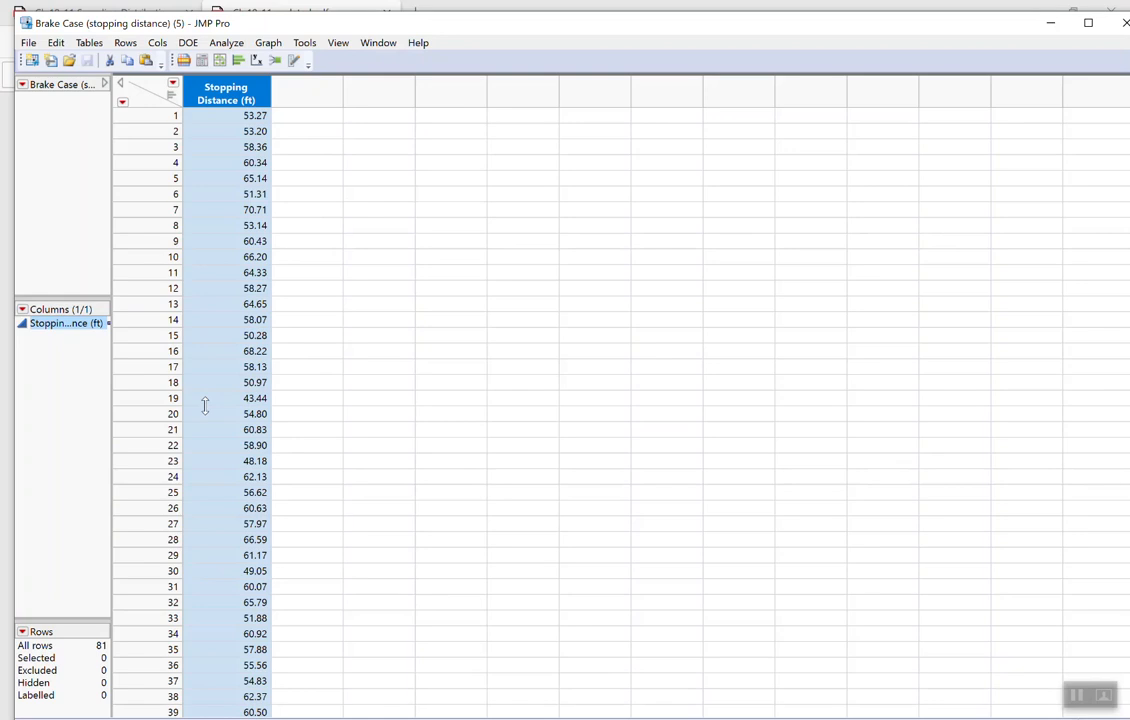
left_click(421, 46)
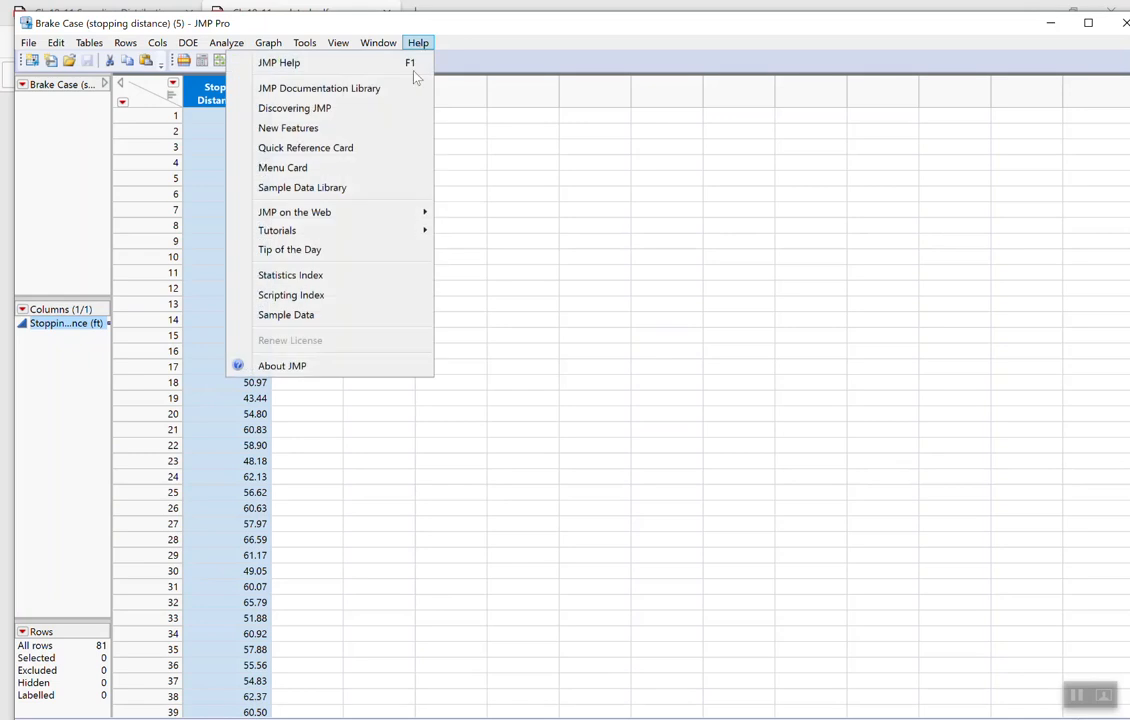
left_click(300, 314)
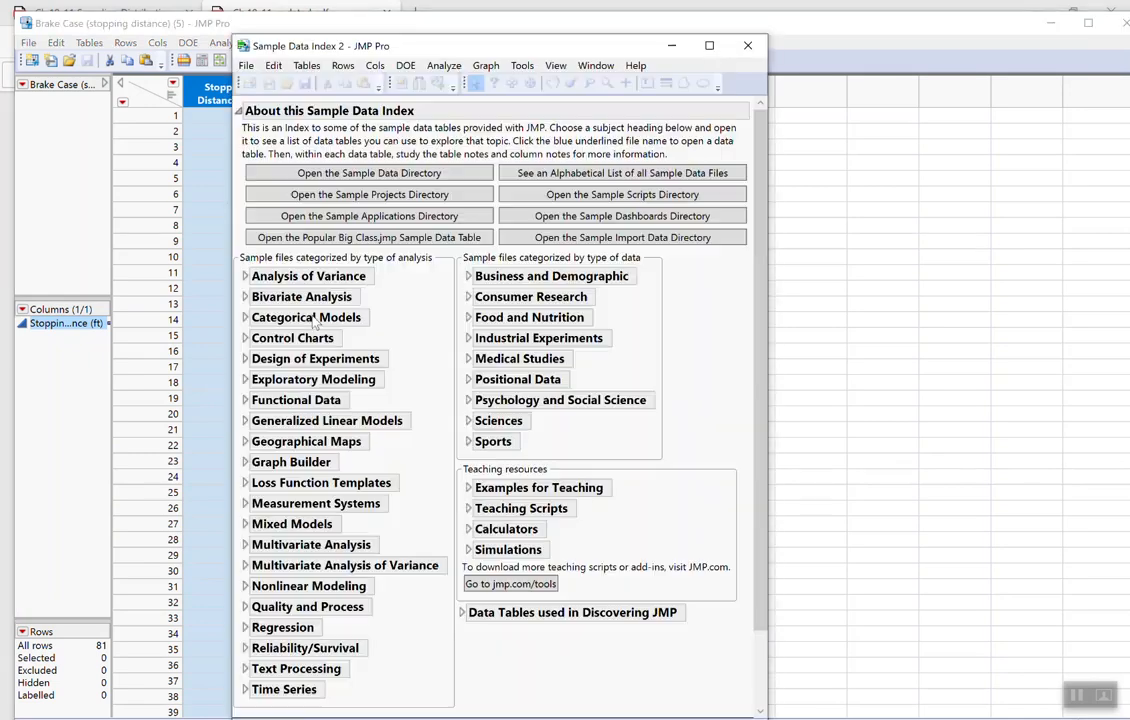
left_click(468, 531)
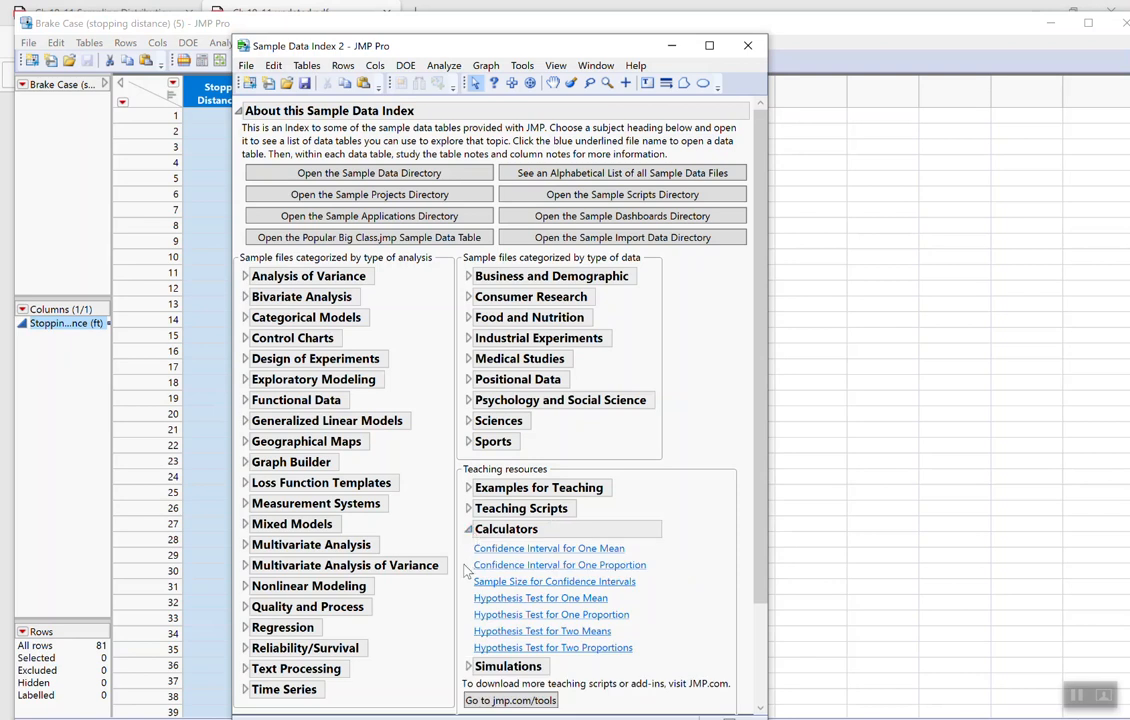
scroll(485, 505, "down", 1)
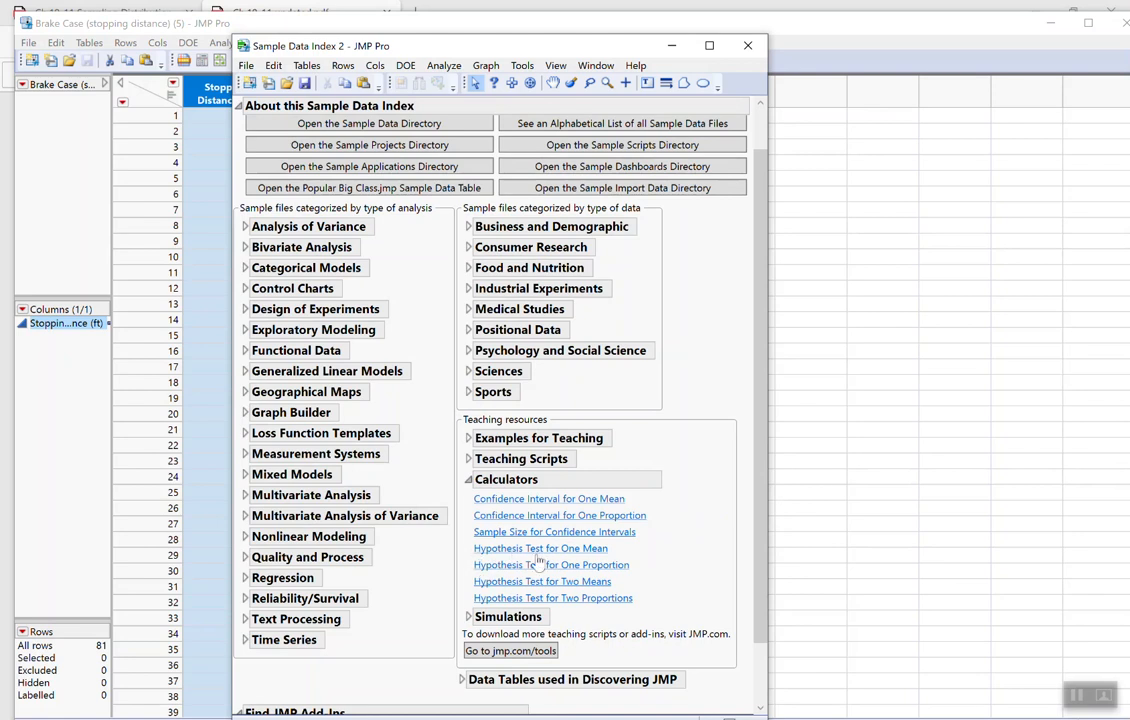
- Switch to the Ch. 12-13 Hypothesis Testing PDF in Microsoft Edge and show the Mean Rental Car Mileage example
mouse_move(425, 719)
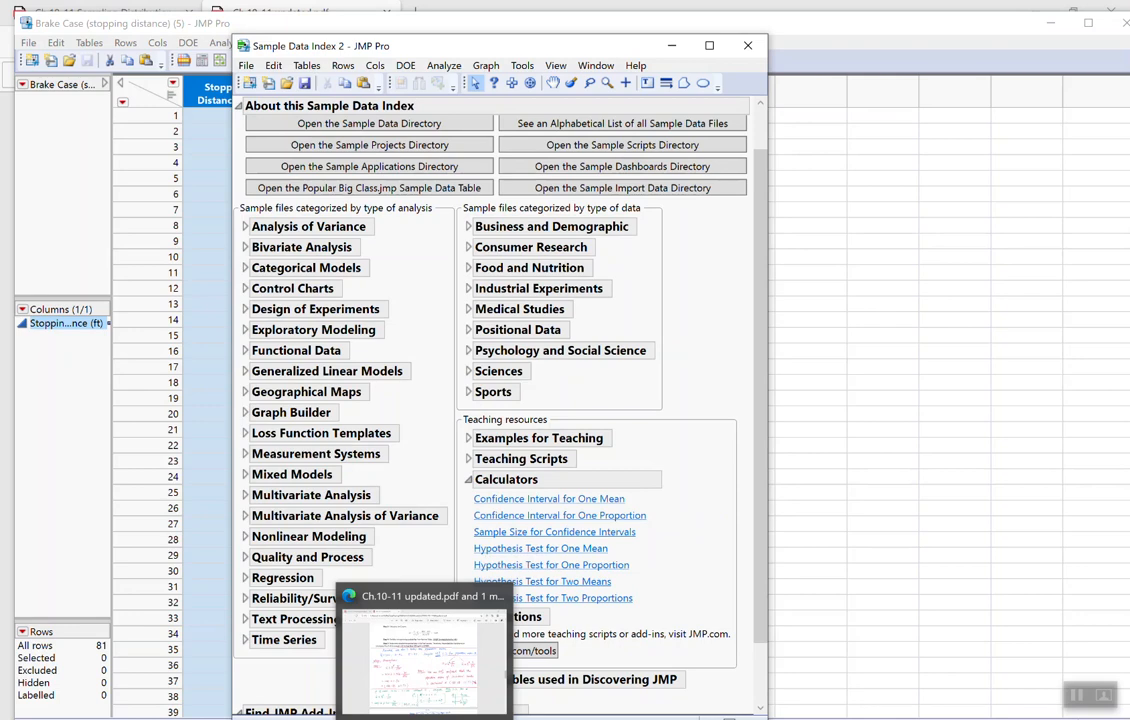
left_click(407, 664)
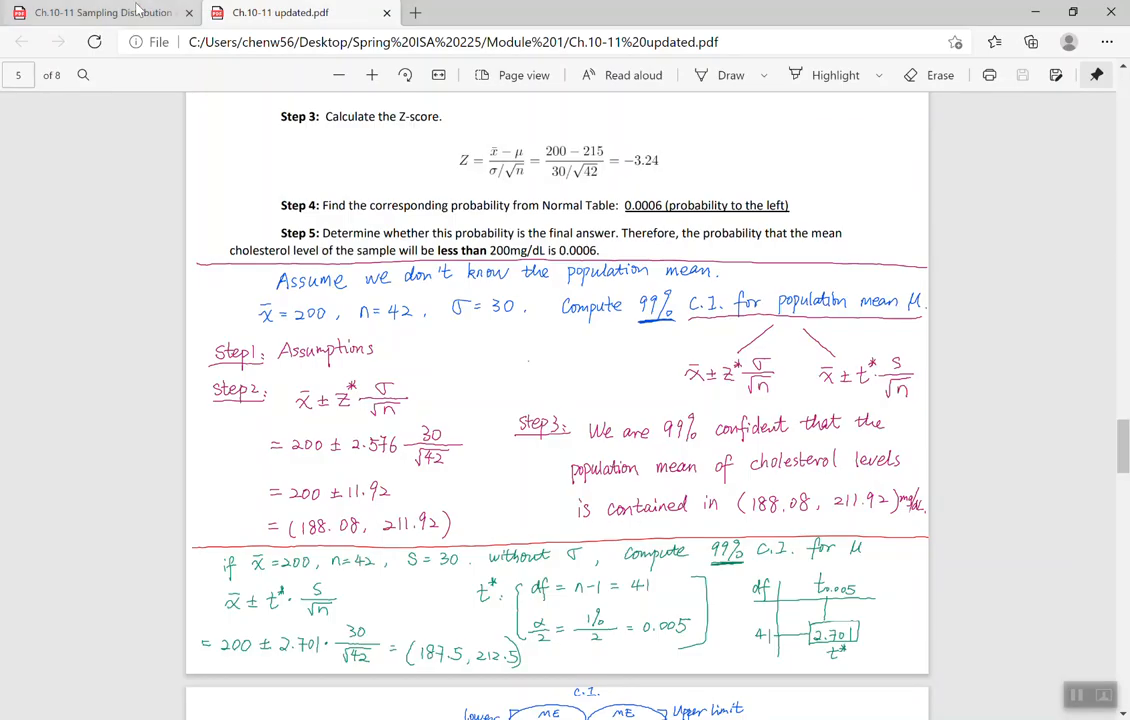
left_click(130, 14)
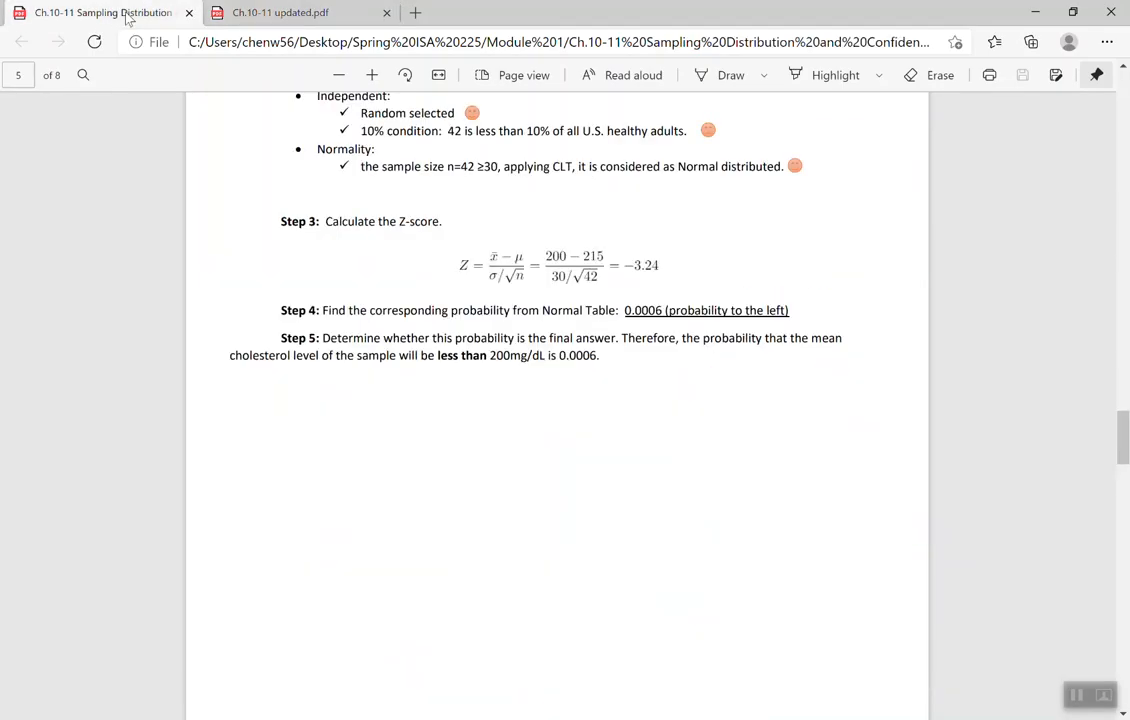
left_click(232, 14)
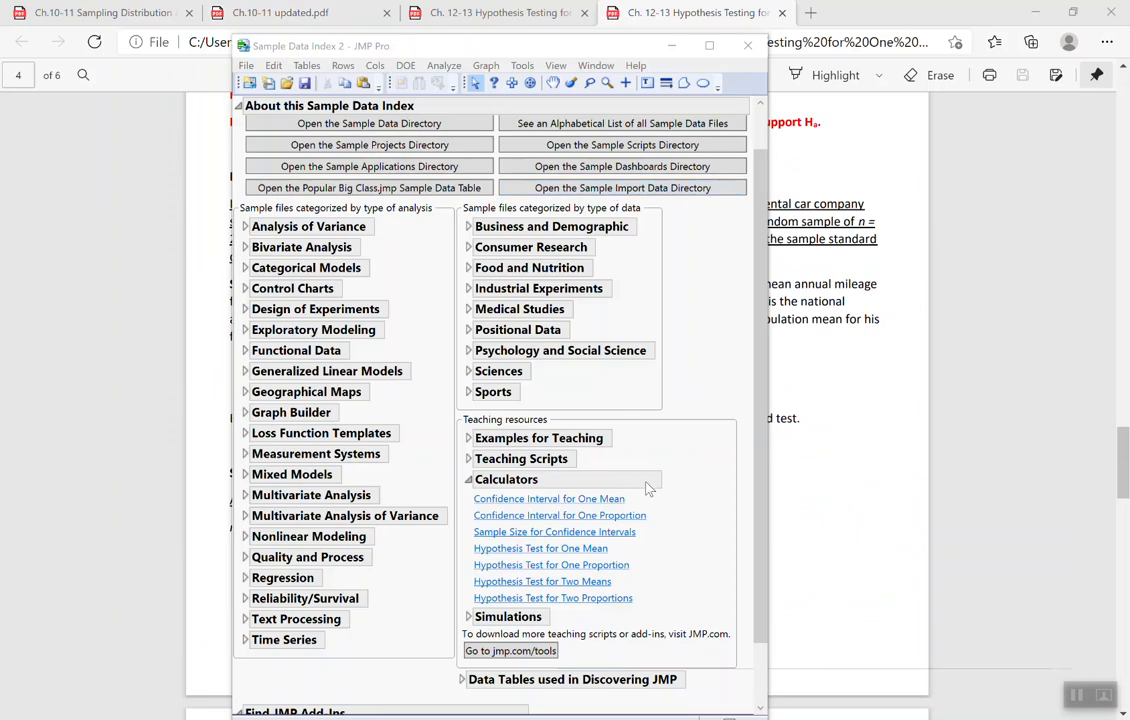
left_click(847, 416)
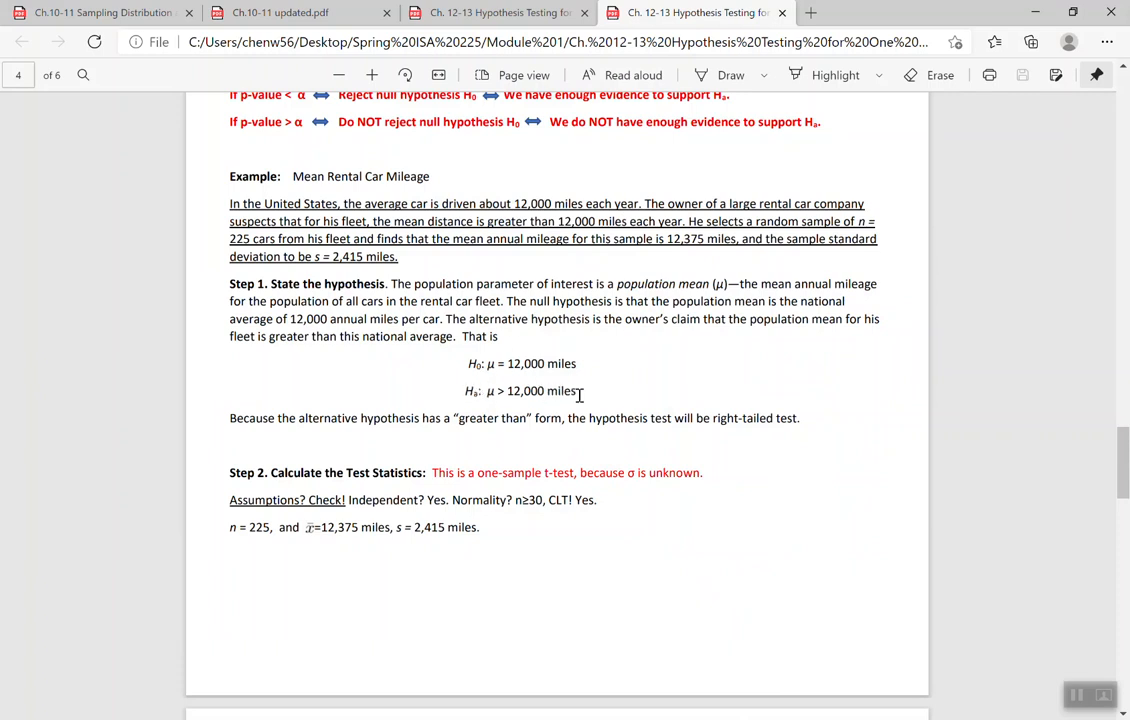
- Return to JMP, open the Hypothesis Test for One Mean calculator with Summary Statistics input, and place it over the PDF example
mouse_move(399, 701)
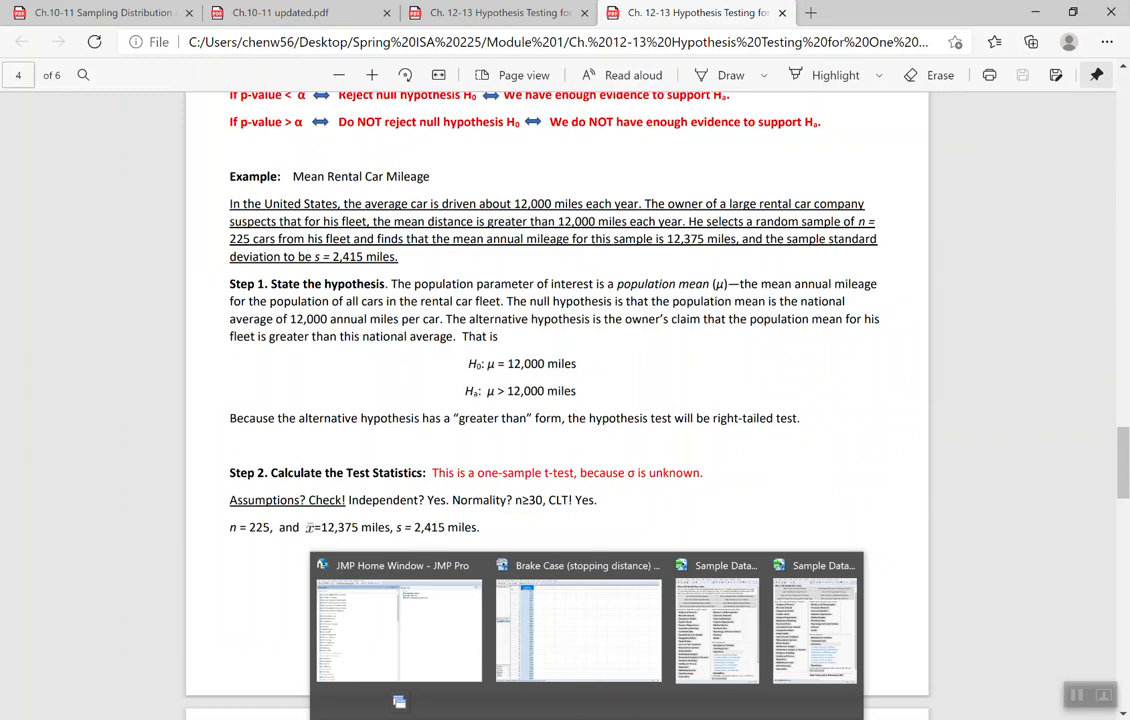
left_click(718, 620)
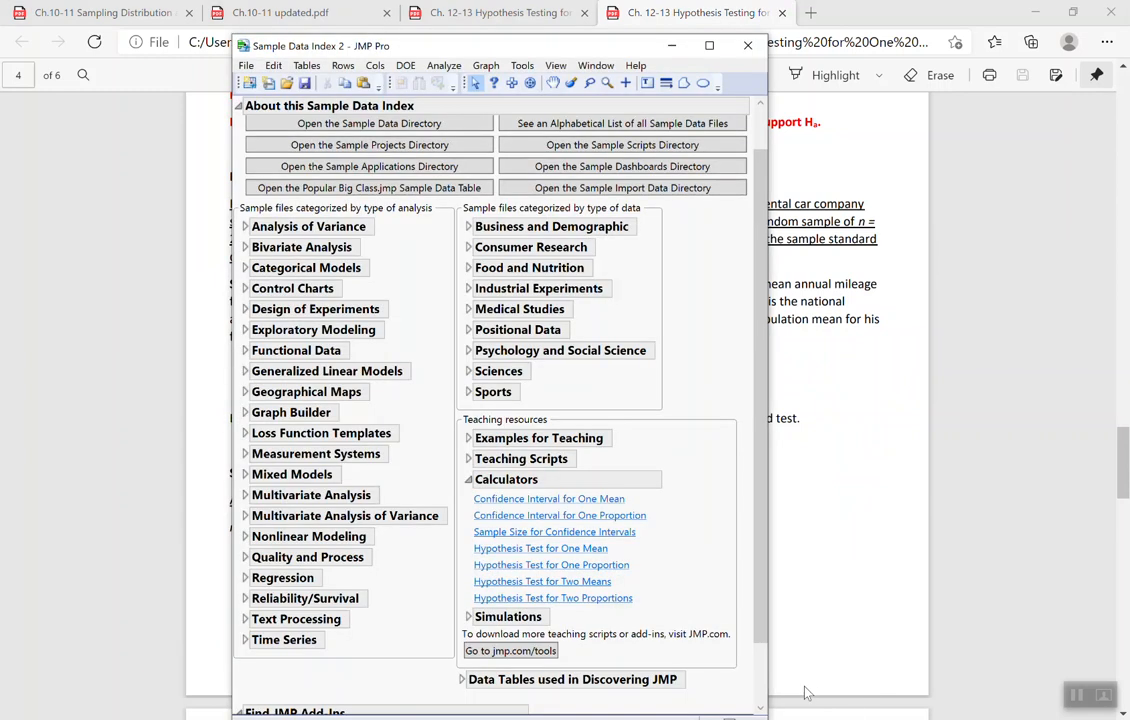
left_click(511, 549)
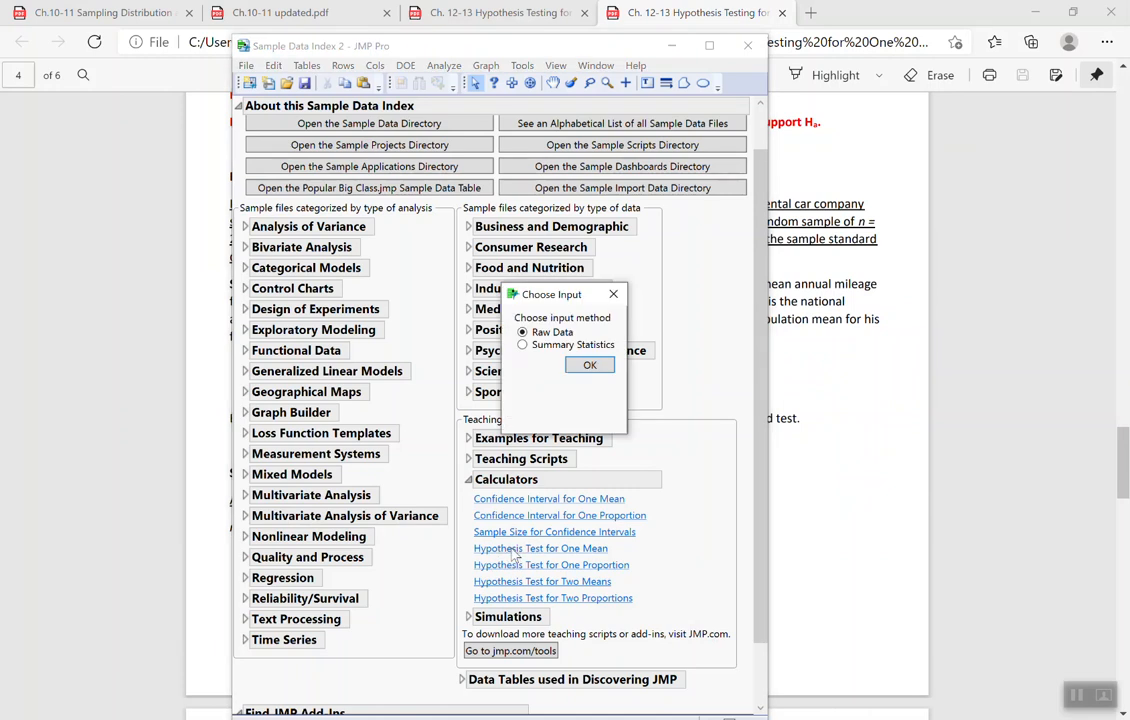
left_click(590, 366)
left_click(672, 45)
left_click_drag(868, 208, 555, 375)
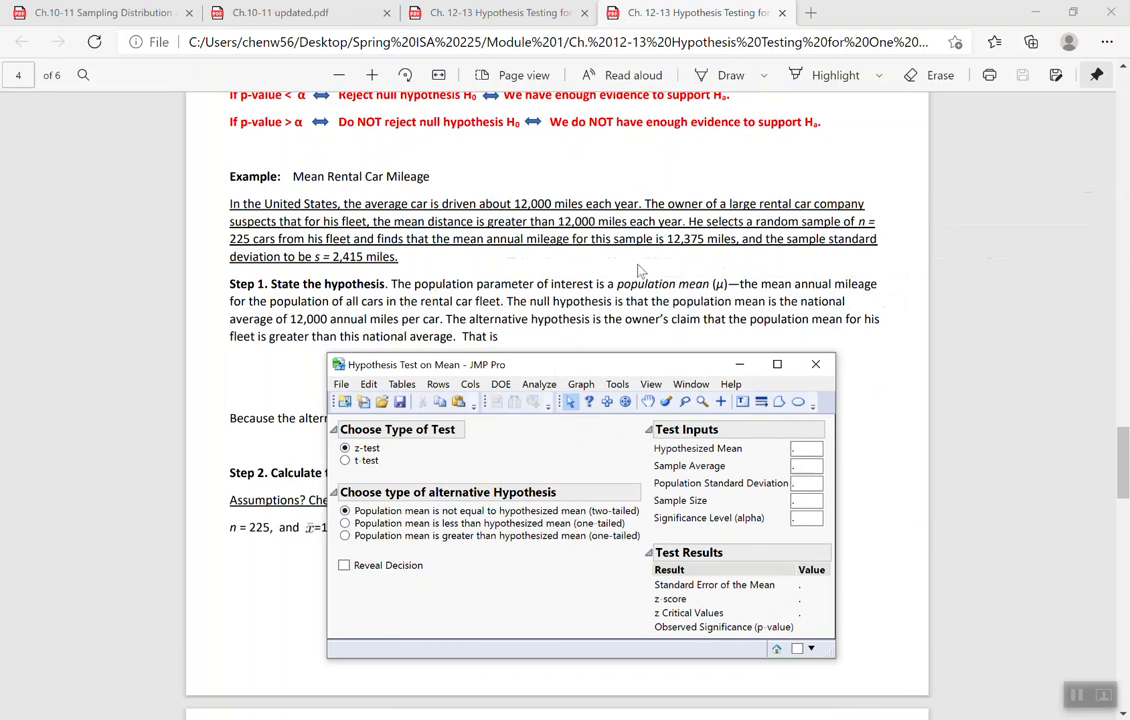
- Set the calculator to a t-test with the one-tailed alternative that the population mean is greater than the hypothesized mean
left_click(346, 460)
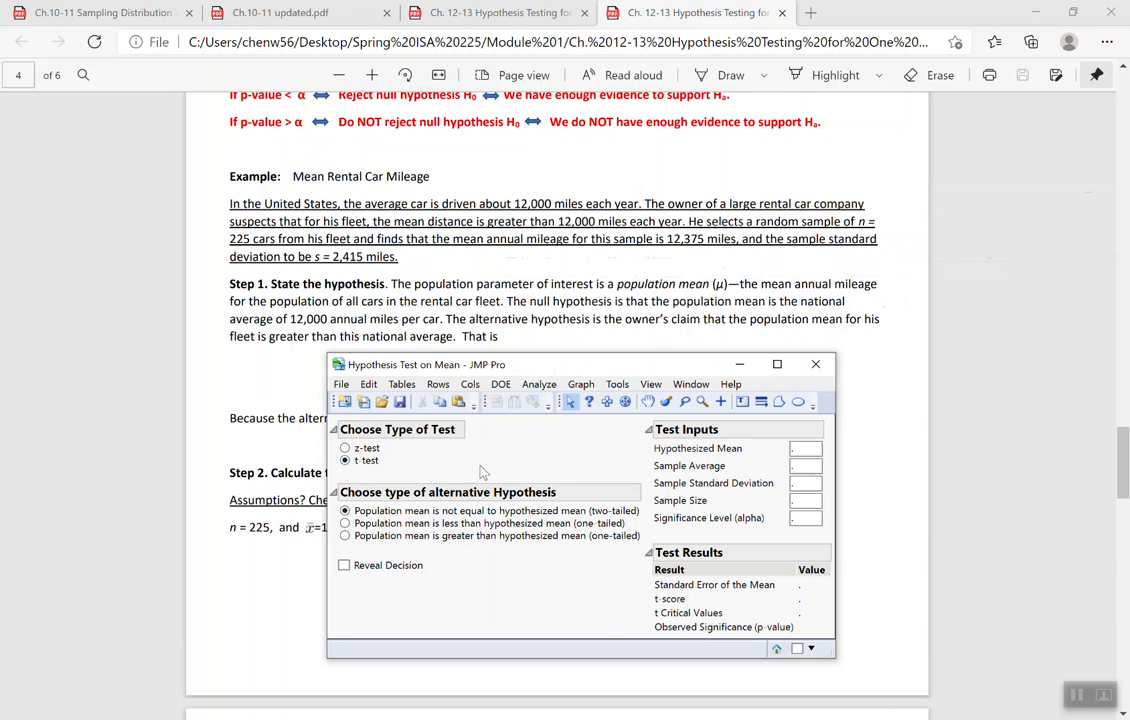
left_click_drag(582, 370, 758, 460)
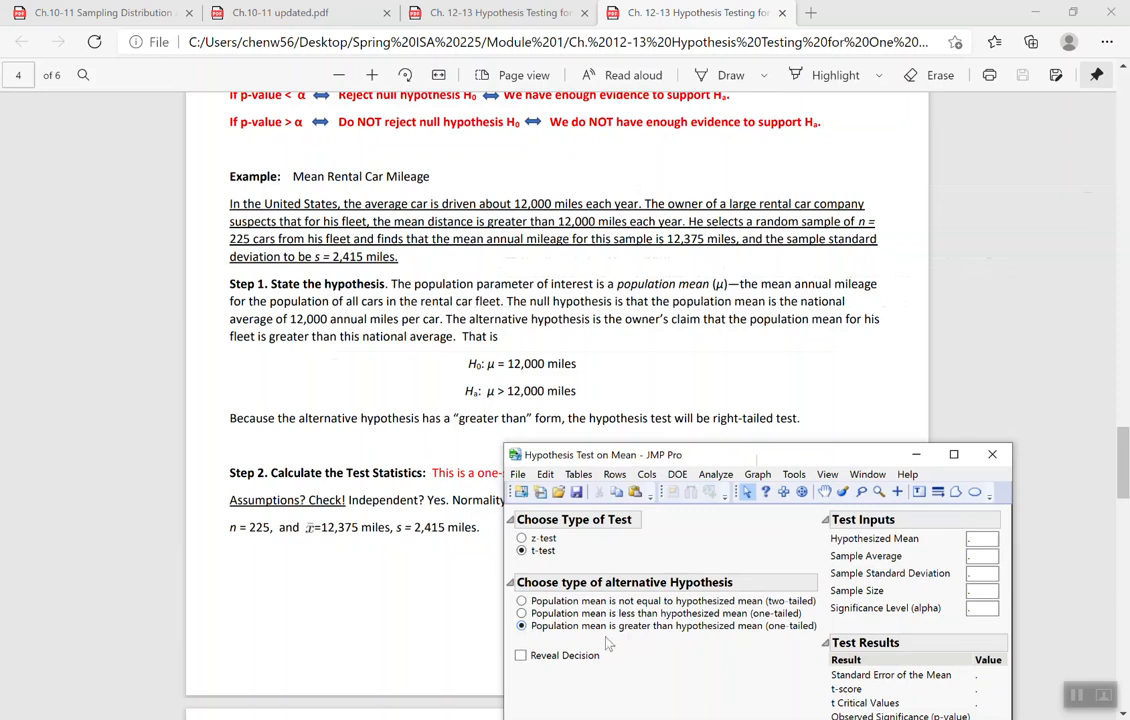
left_click_drag(630, 454, 374, 306)
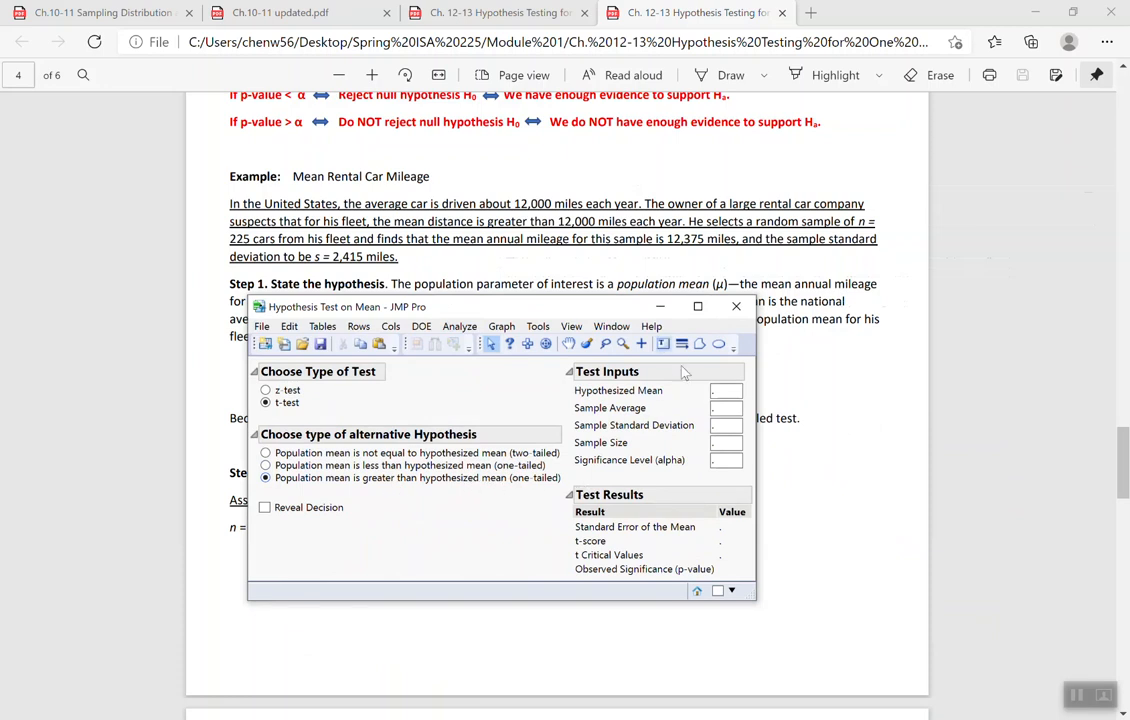
- Set the hypothesized mean to 12000 and the sample average to 12375, keeping the example's problem text uncovered
left_click(722, 394)
left_click_drag(615, 311, 610, 424)
left_click(712, 504)
type("12000")
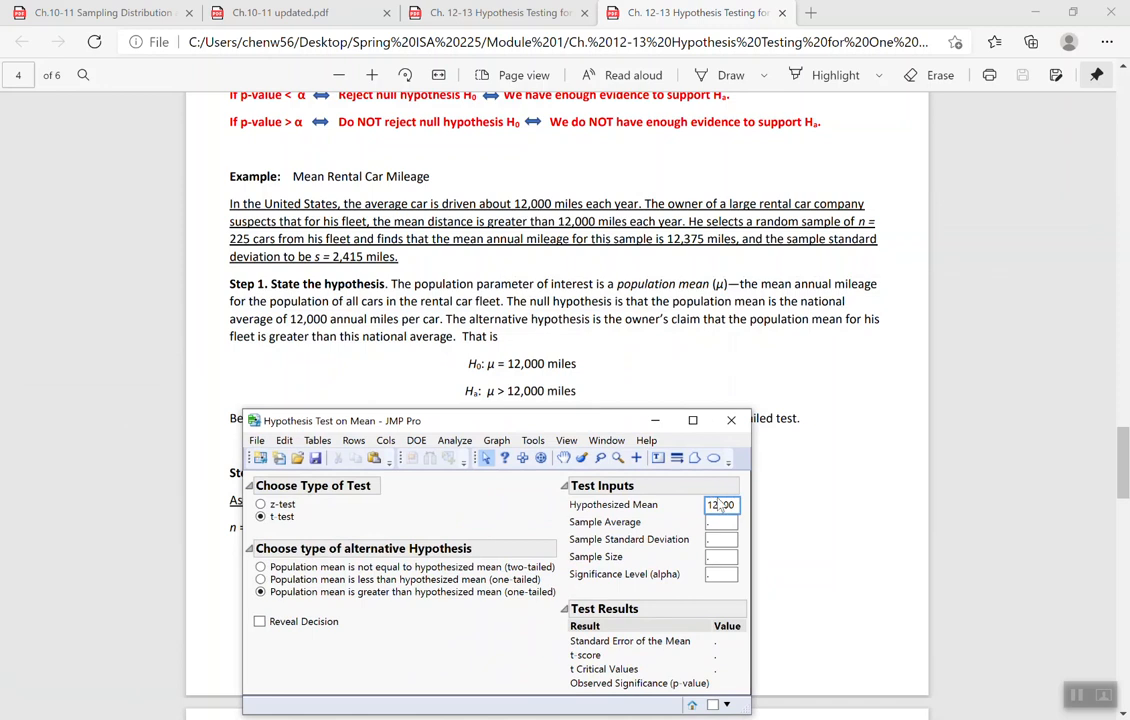
left_click(723, 522)
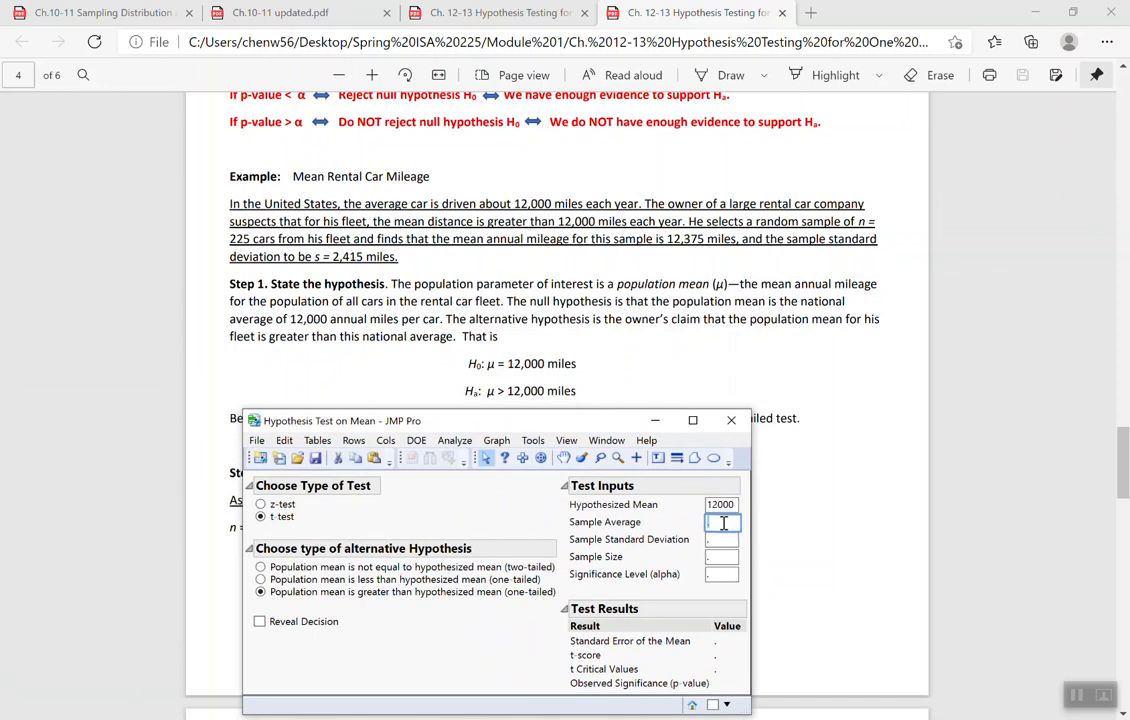
type("12375")
key("Tab")
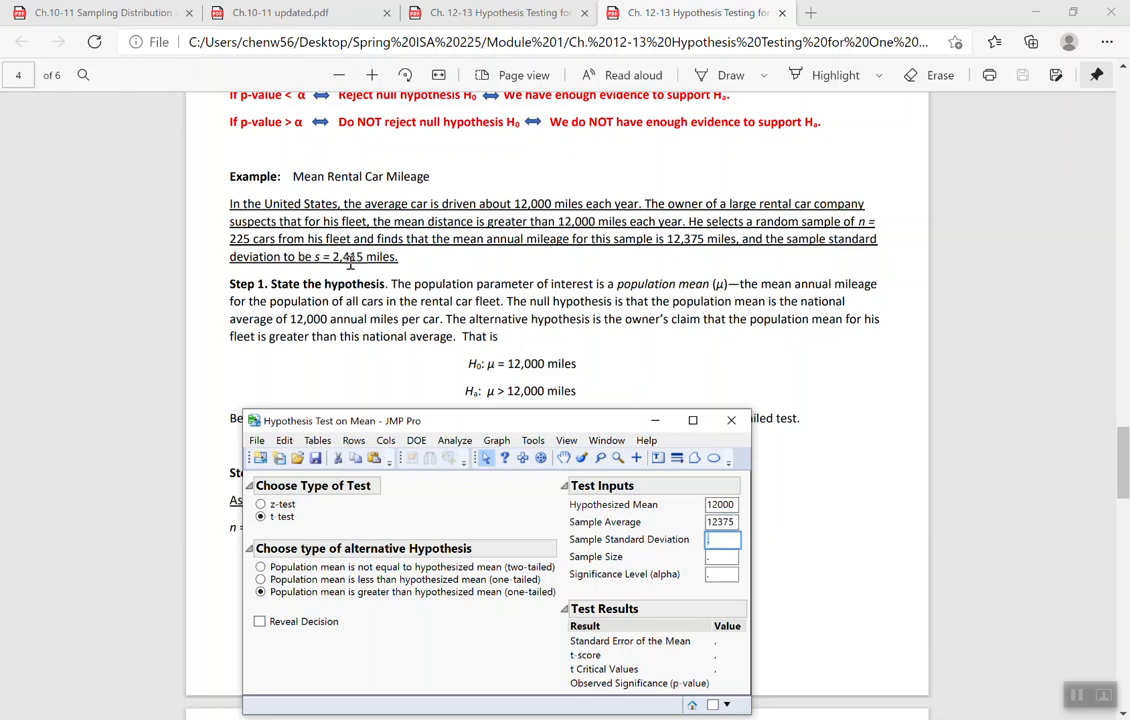
- Set the sample standard deviation to 2415, the sample size to 225 and the significance level to 0.05
type("2415")
left_click(722, 557)
type("225")
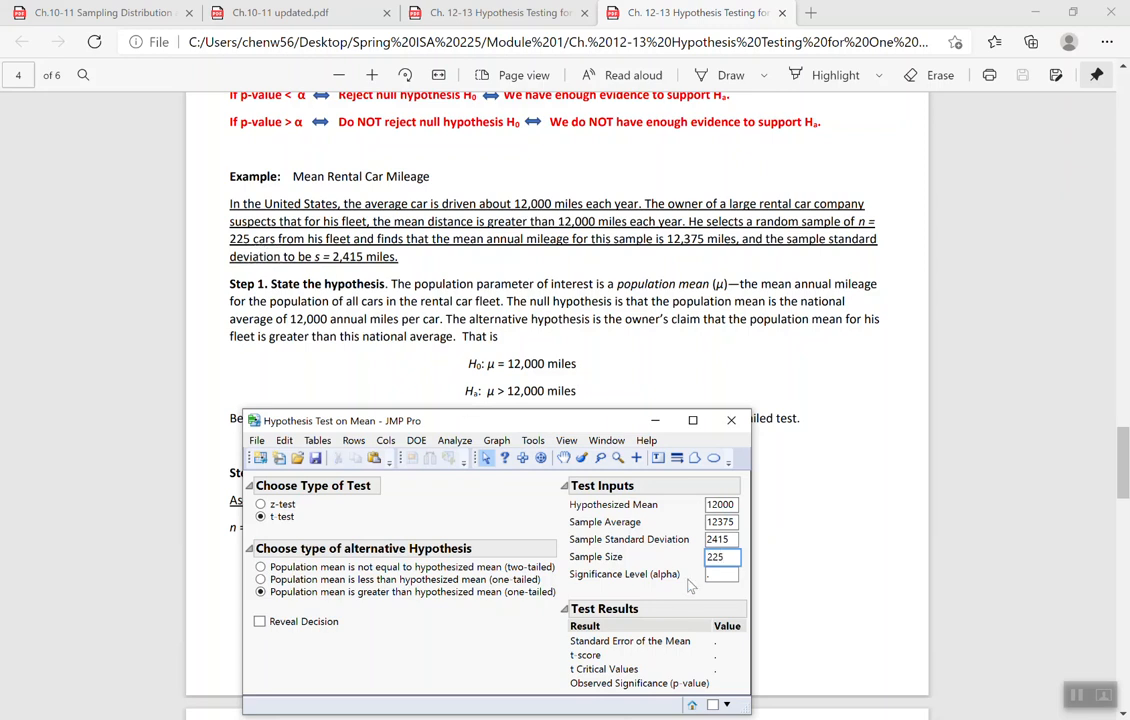
left_click(720, 577)
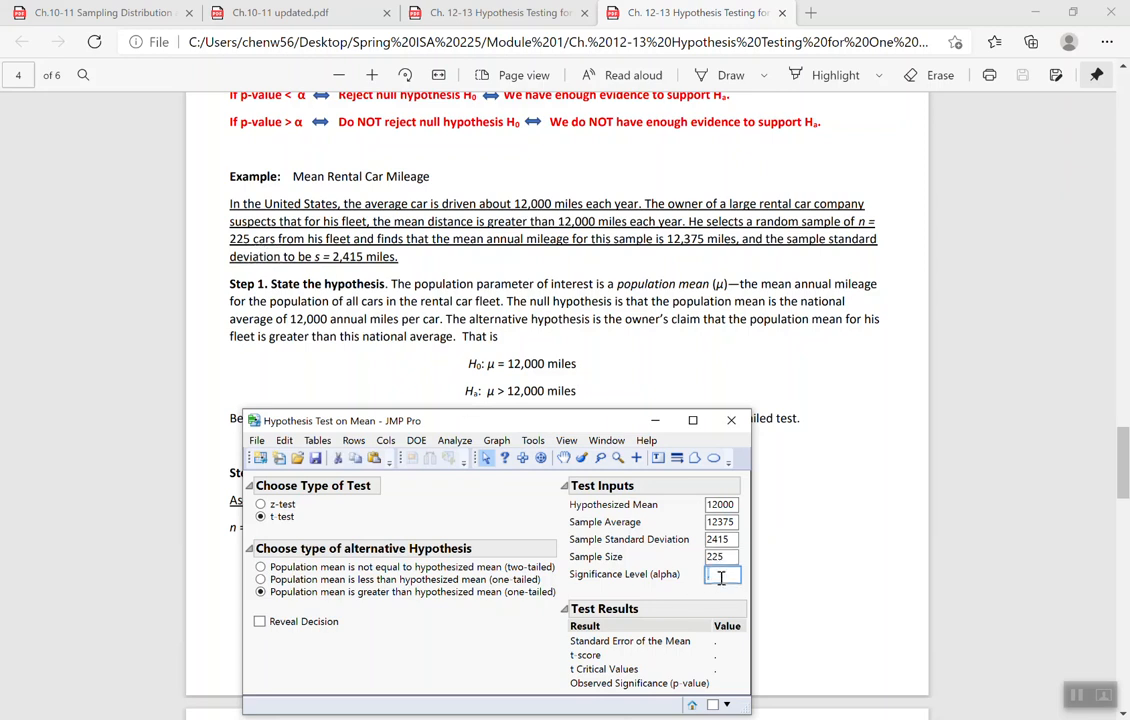
type("0.05")
key("Return")
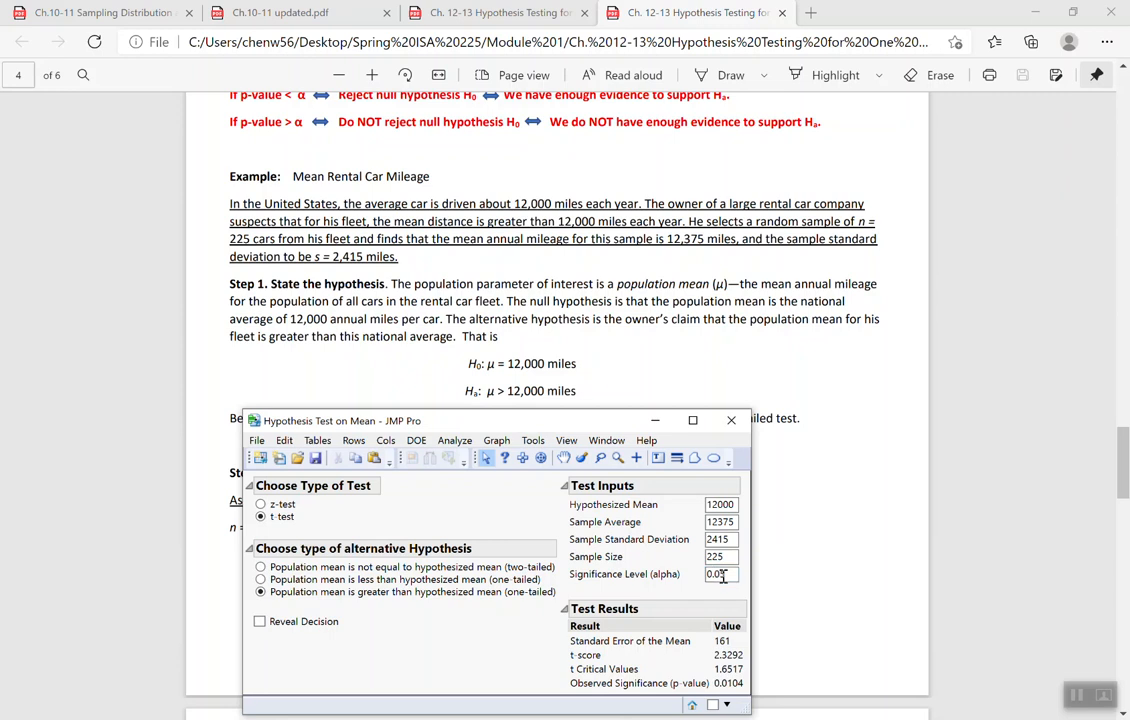
- Compare the calculator's test results with the worked t statistic on page 5 of the PDF
left_click_drag(560, 422, 548, 175)
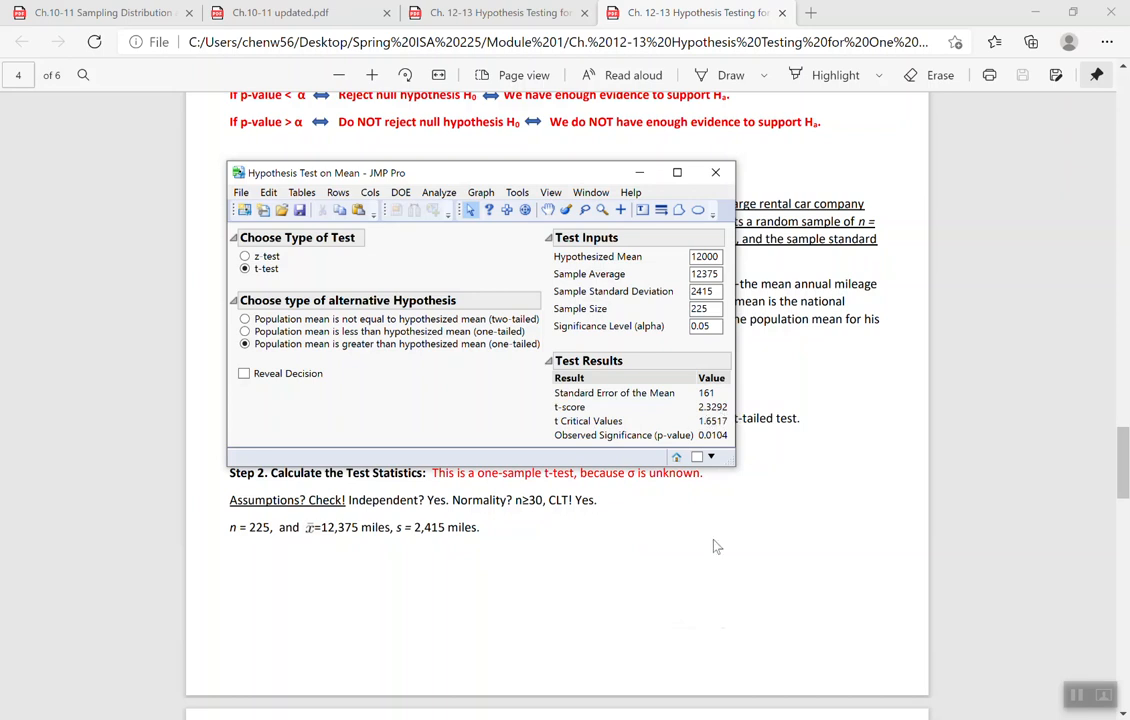
scroll(714, 542, "down", 10)
scroll(714, 544, "down", 2)
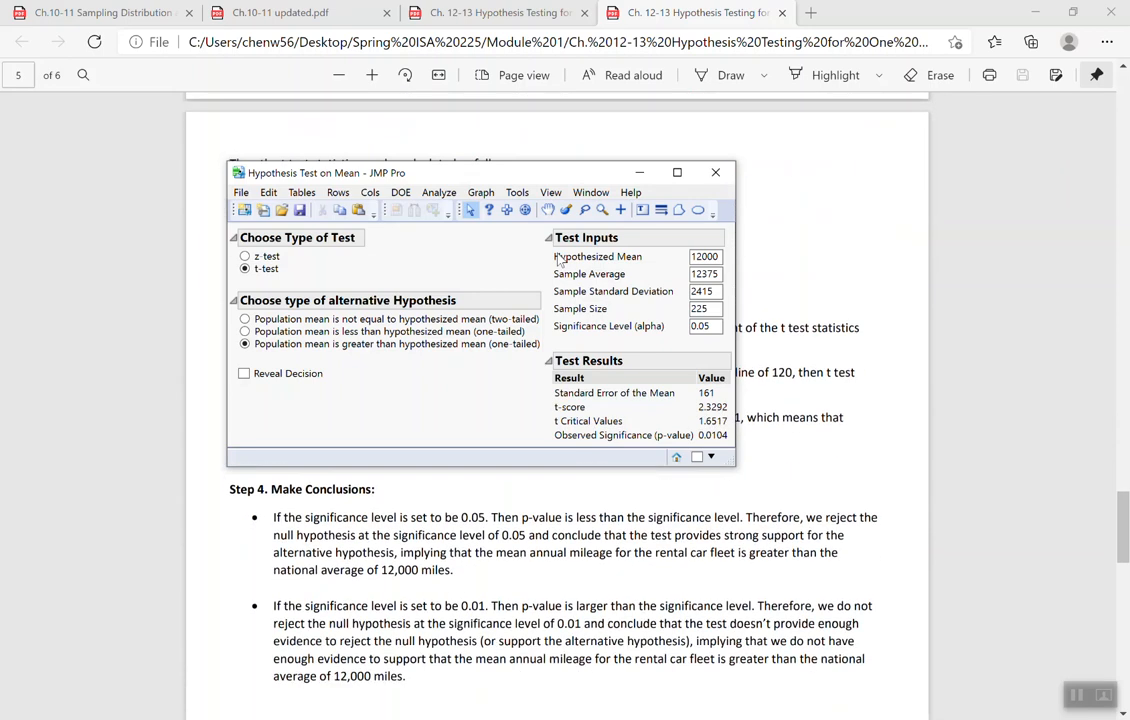
left_click_drag(548, 176, 610, 309)
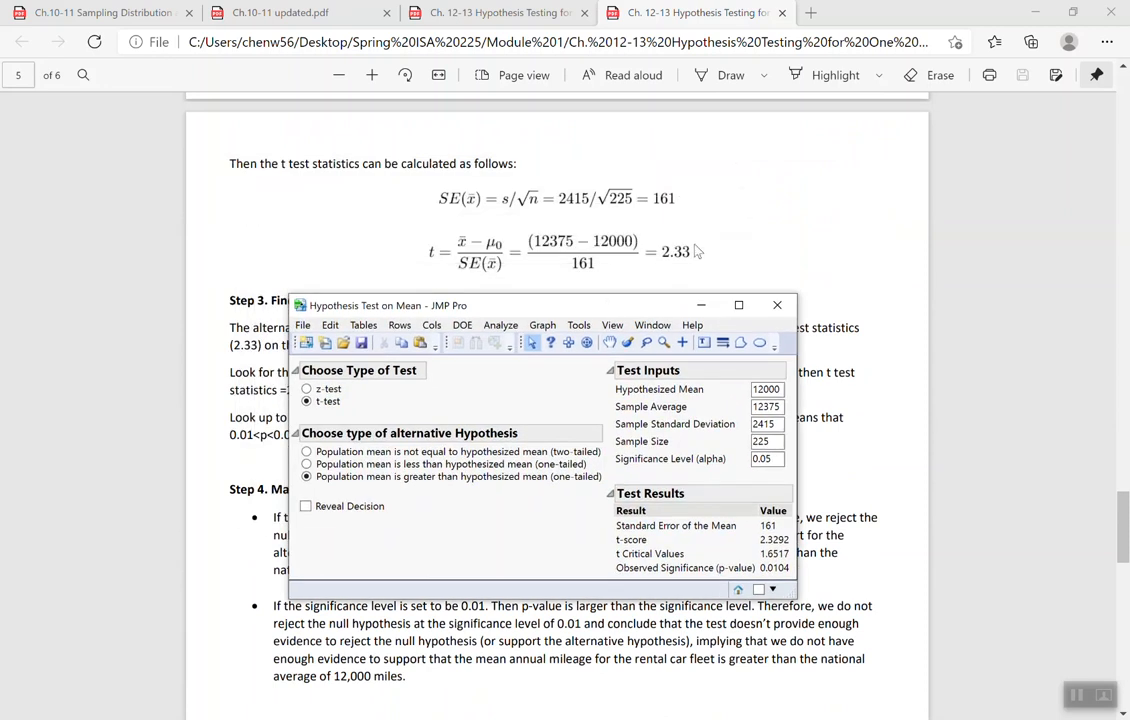